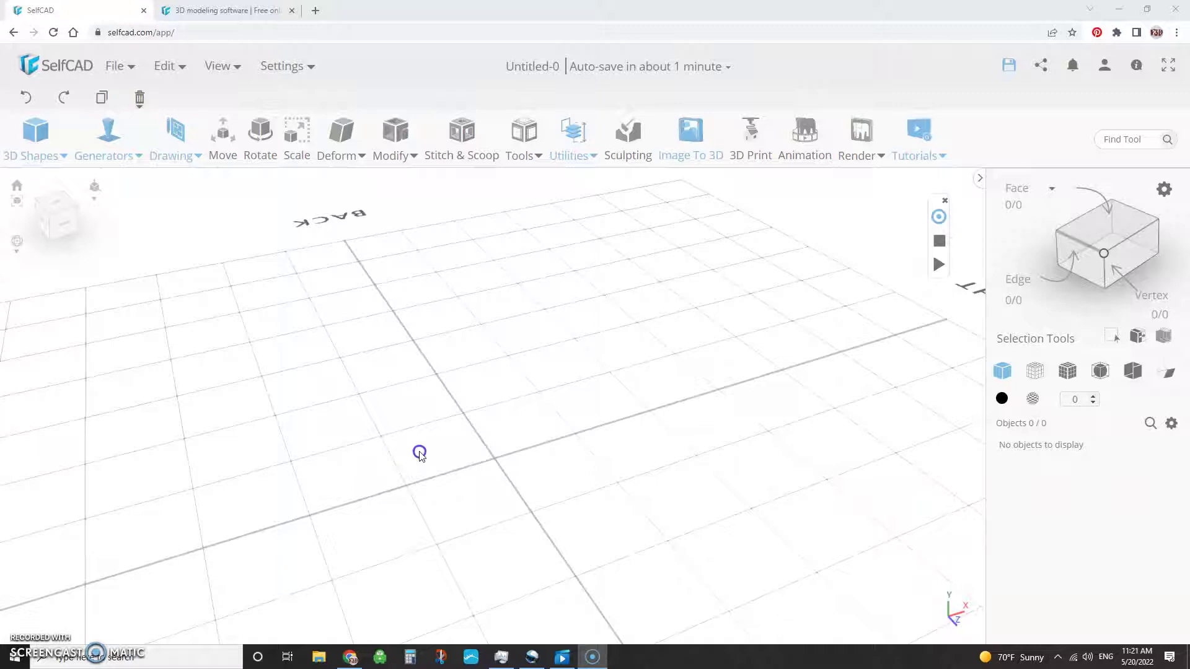
- Orbit the empty grid of the new Untitled-0 project from two angles
drag(231, 489, 695, 491)
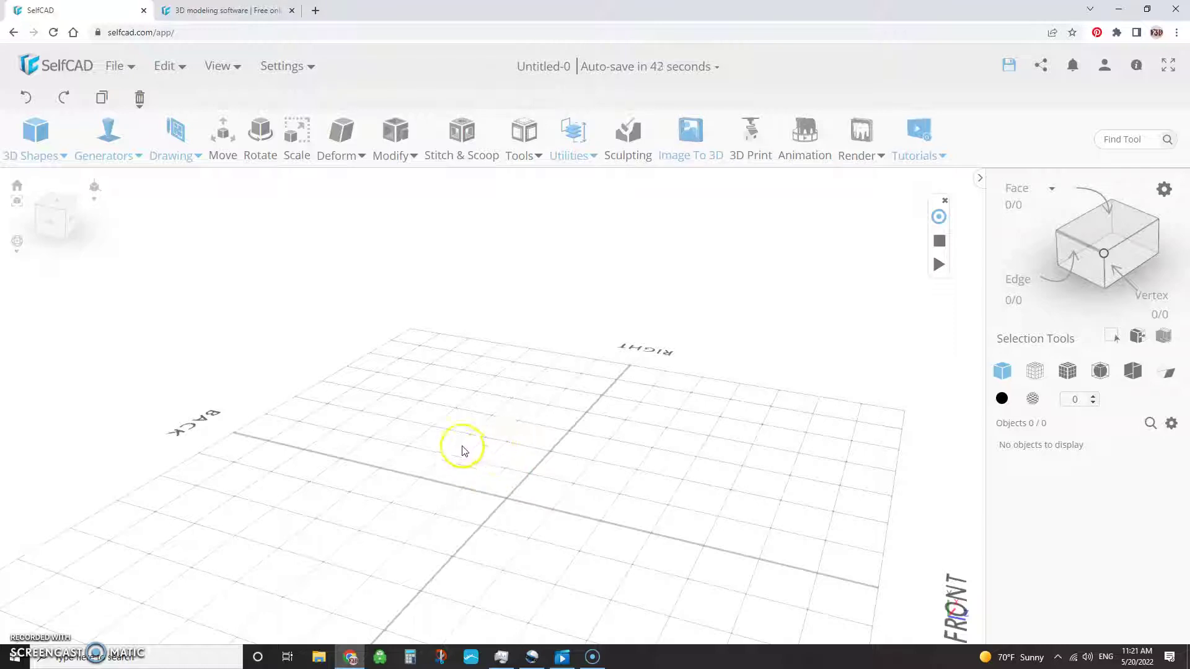
drag(565, 529, 488, 536)
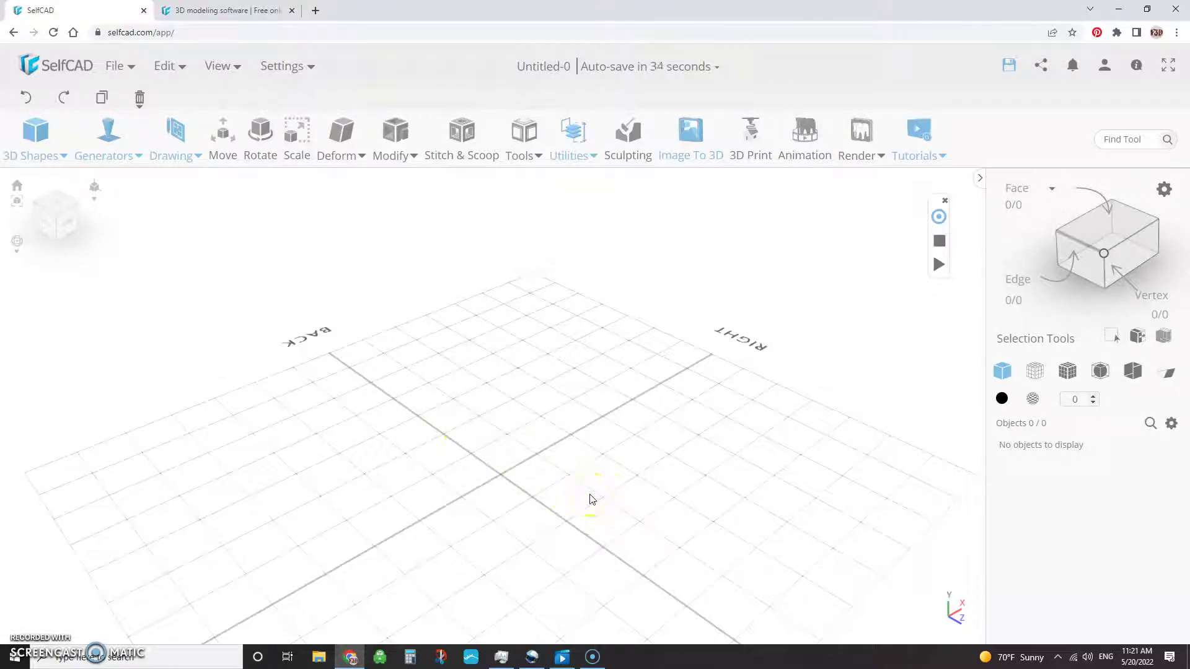
- Visit the SelfCAD homepage tab, return to the editor and orbit the empty grid
click(193, 11)
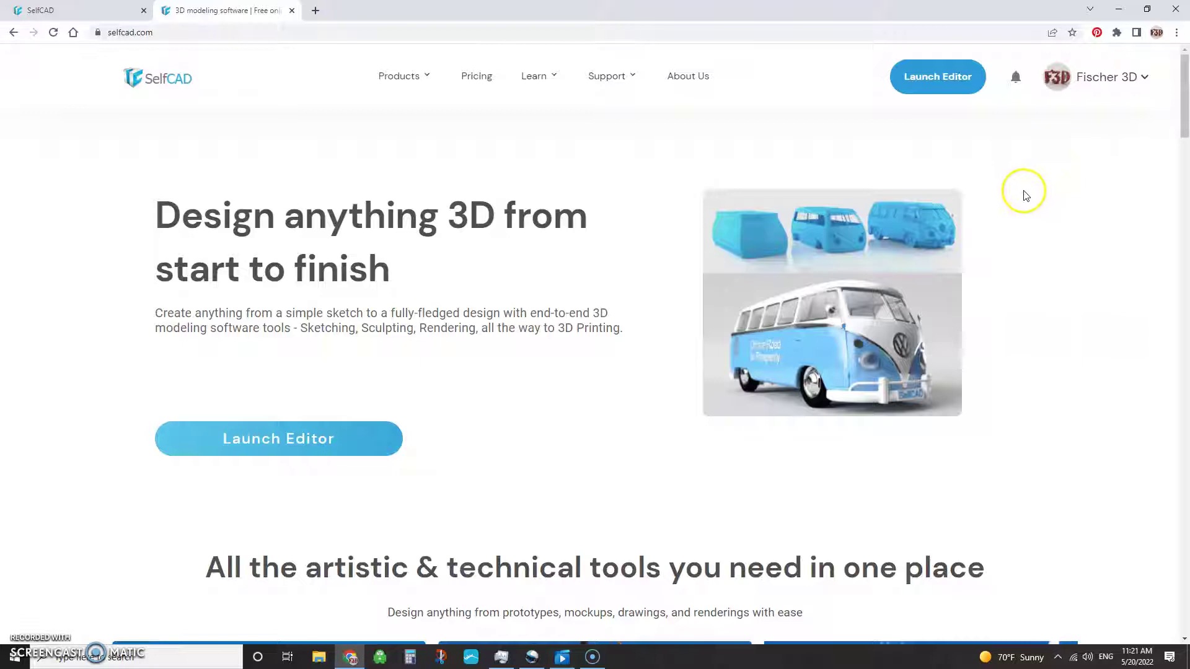
click(43, 10)
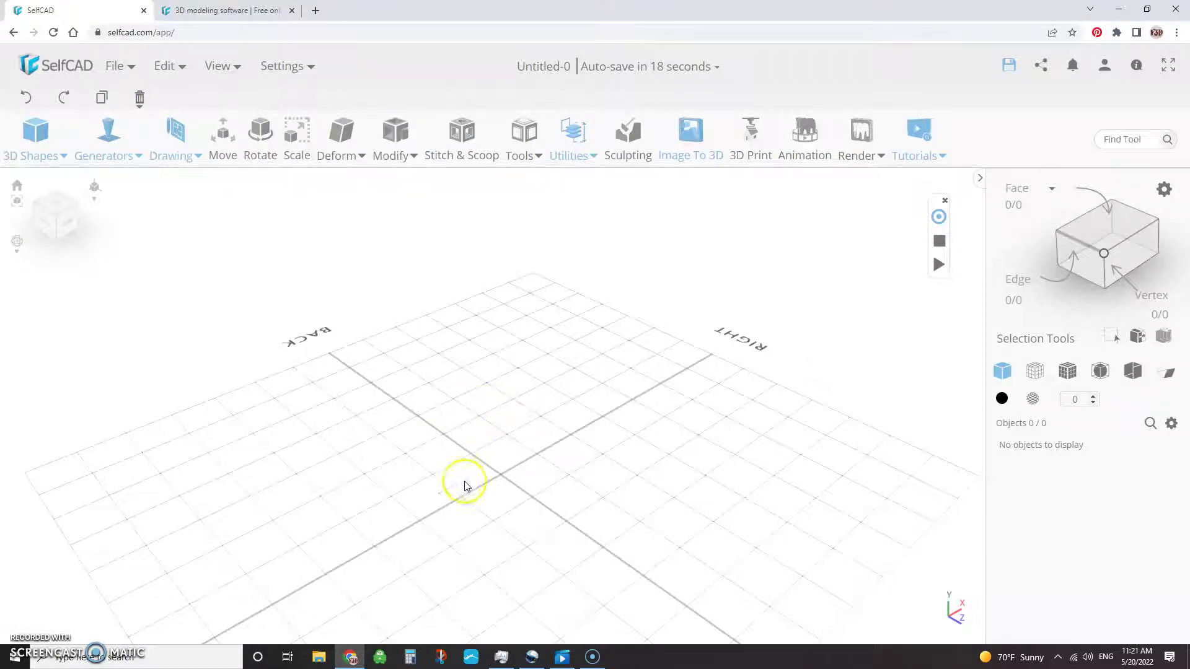
right_drag(572, 536, 526, 516)
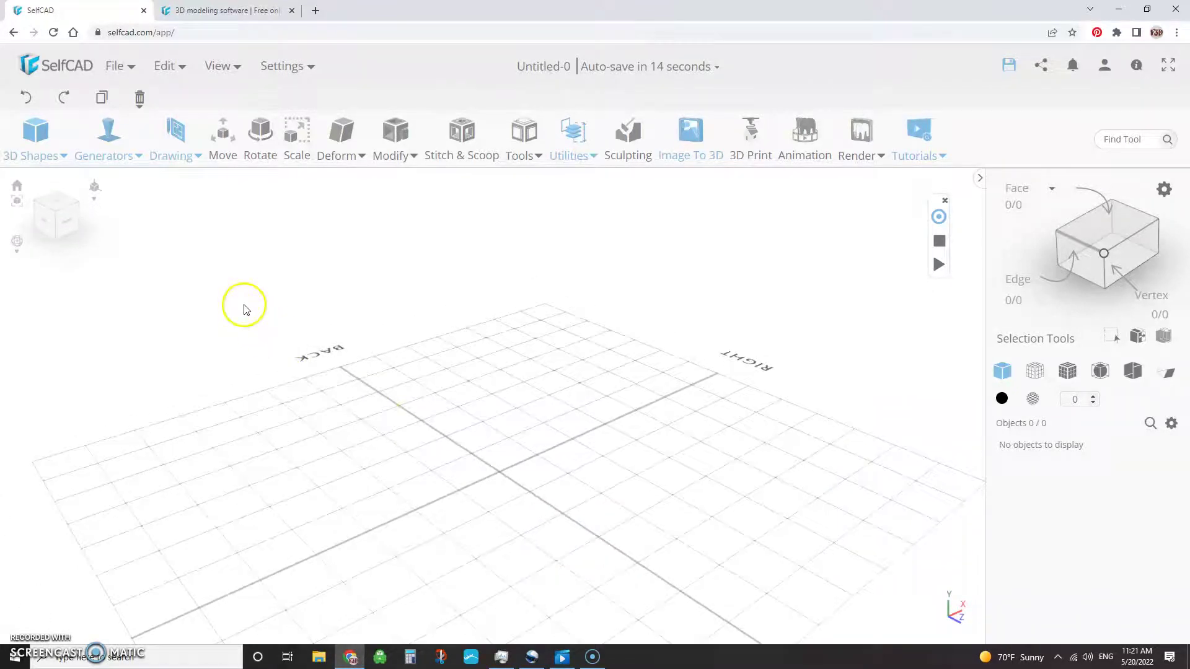
mouse_move(31, 133)
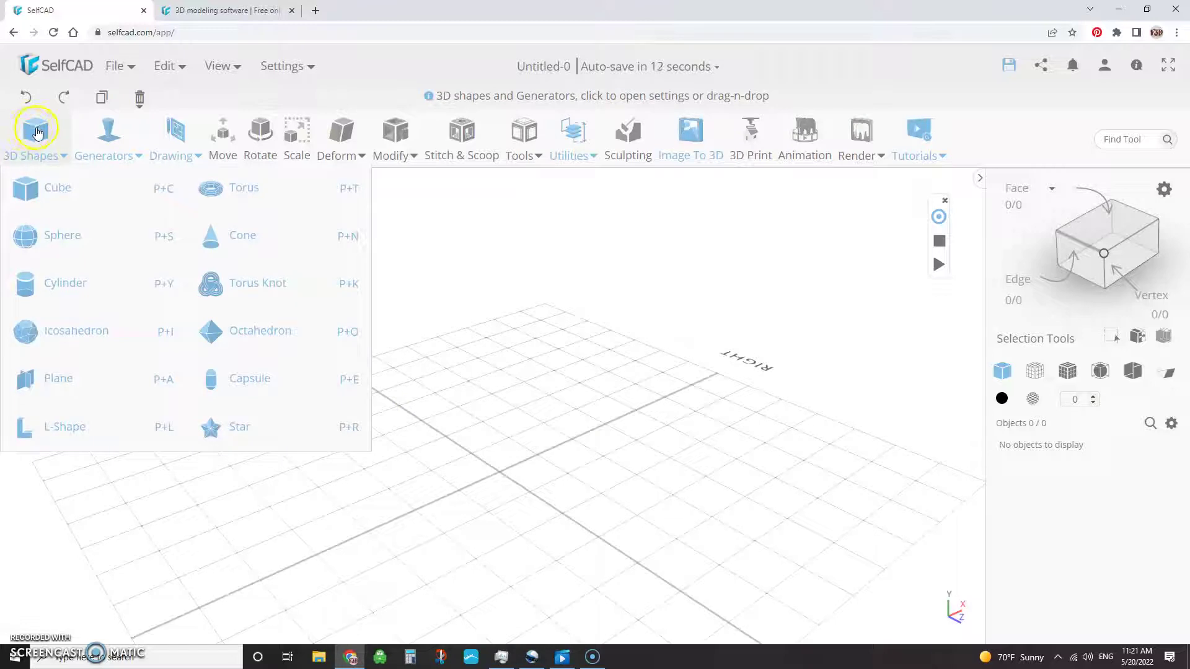
mouse_move(103, 133)
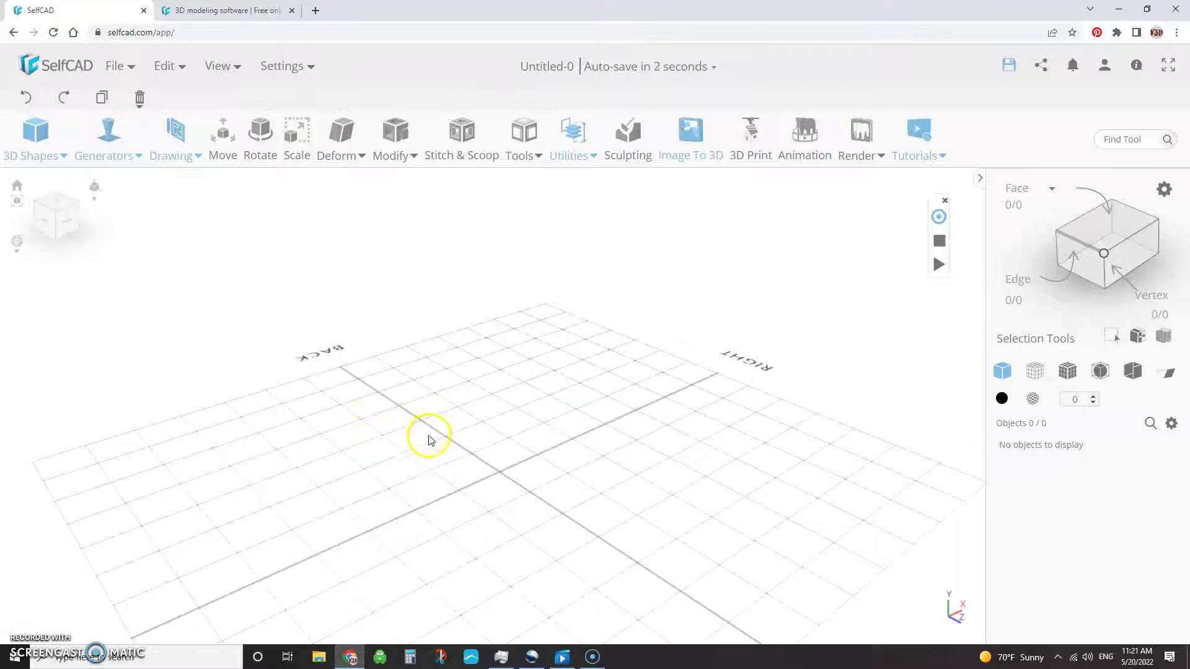
- Import the Accurate_Bulbasaur model from the Downloads folder via File > Import
click(116, 65)
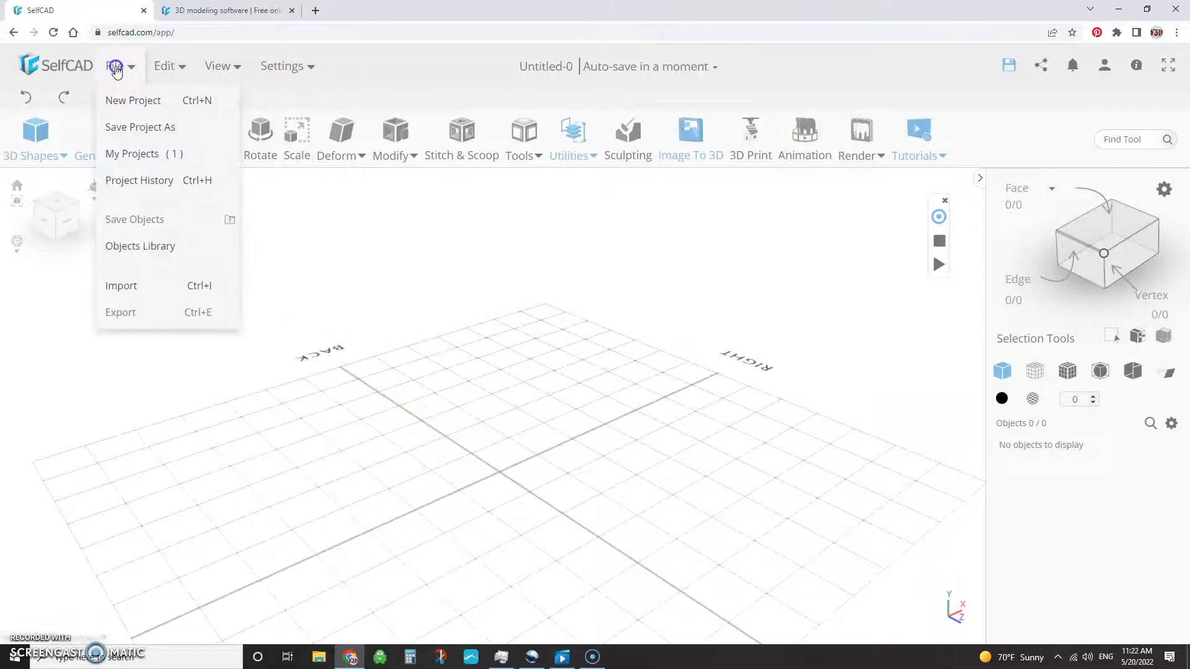
click(119, 285)
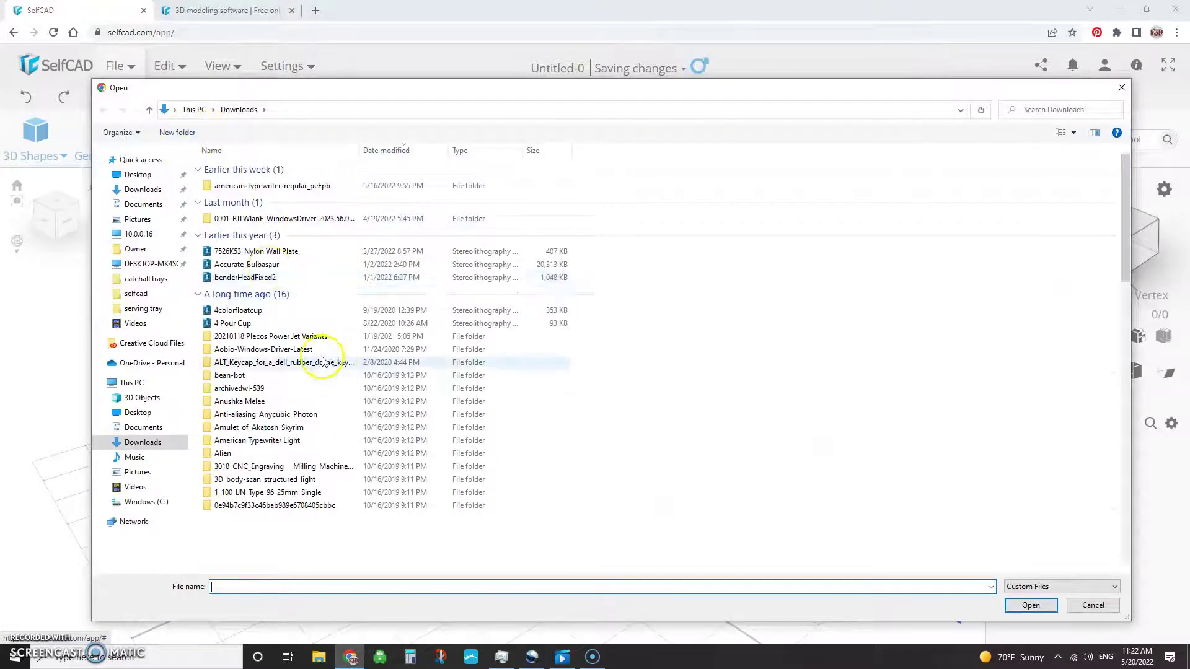
scroll(275, 247, down, 3)
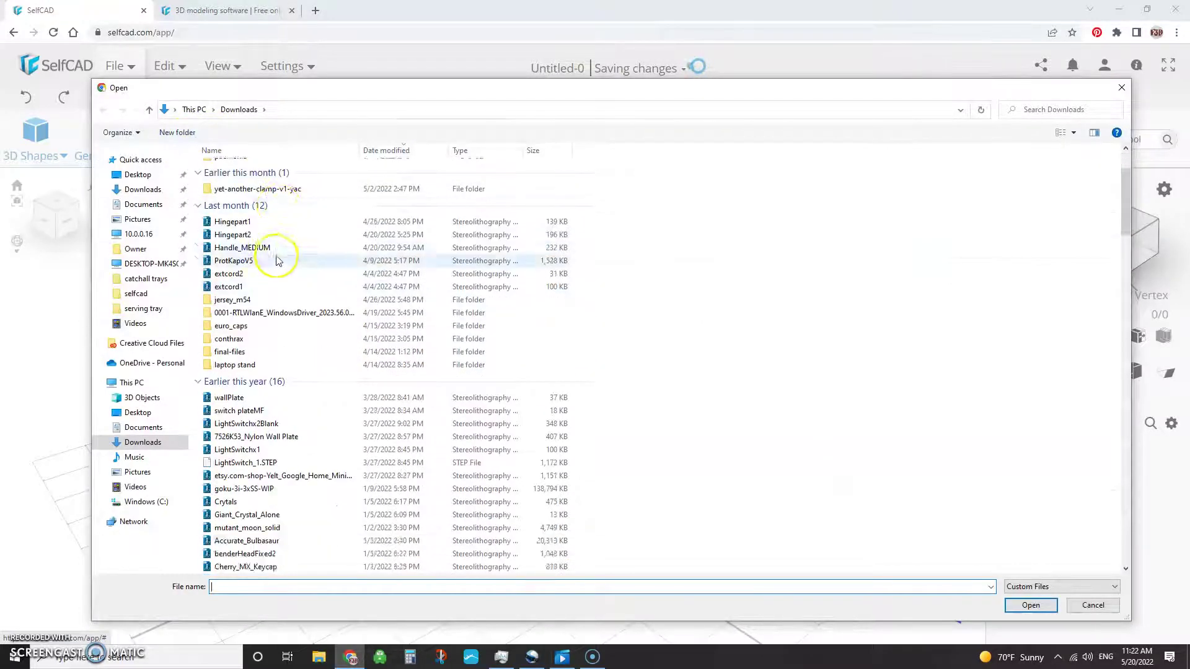
double_click(271, 417)
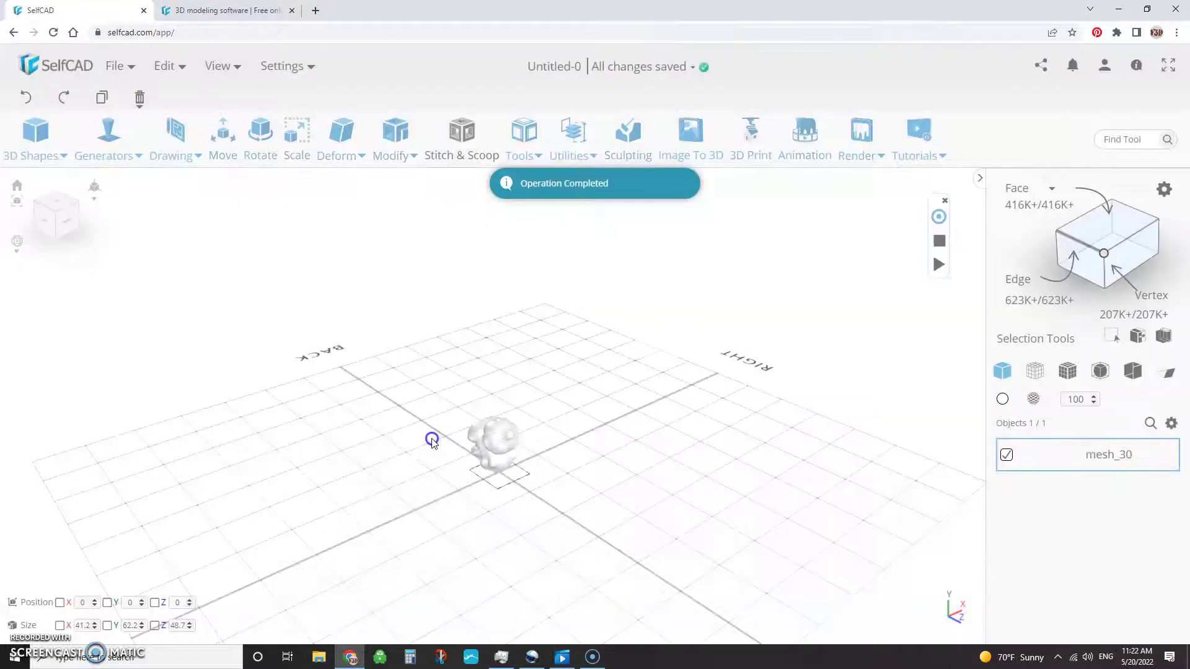
- Zoom to the Bulbasaur, open Rotate and select mesh_30 for rotation
scroll(500, 552, up, 8)
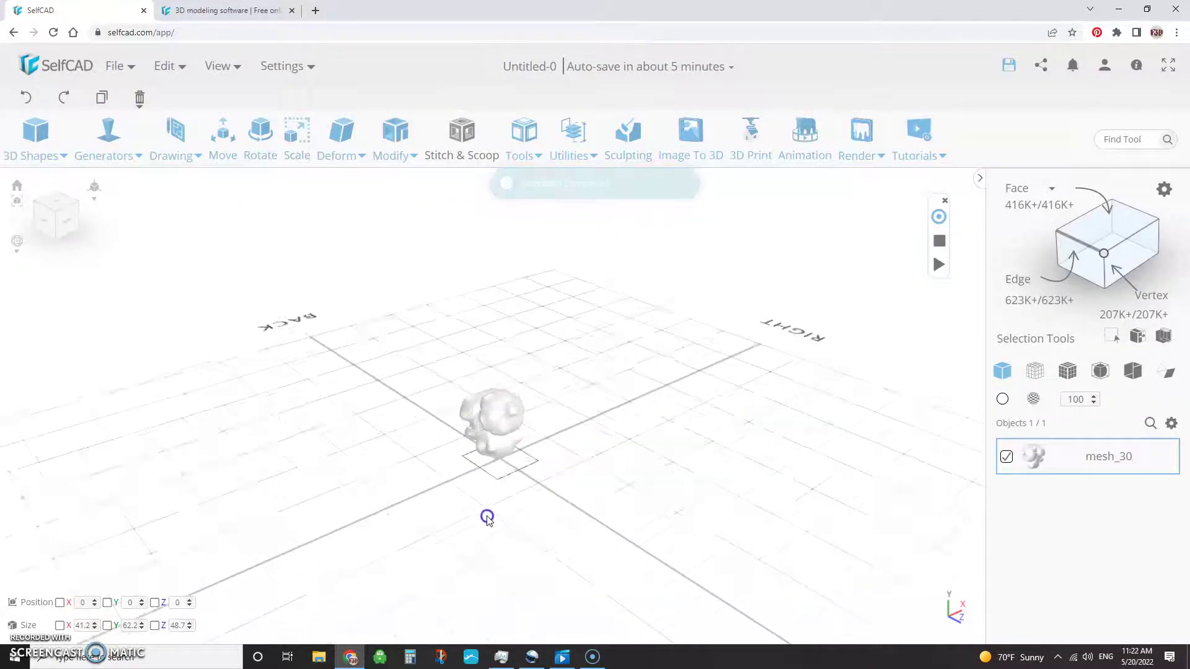
drag(480, 505, 531, 445)
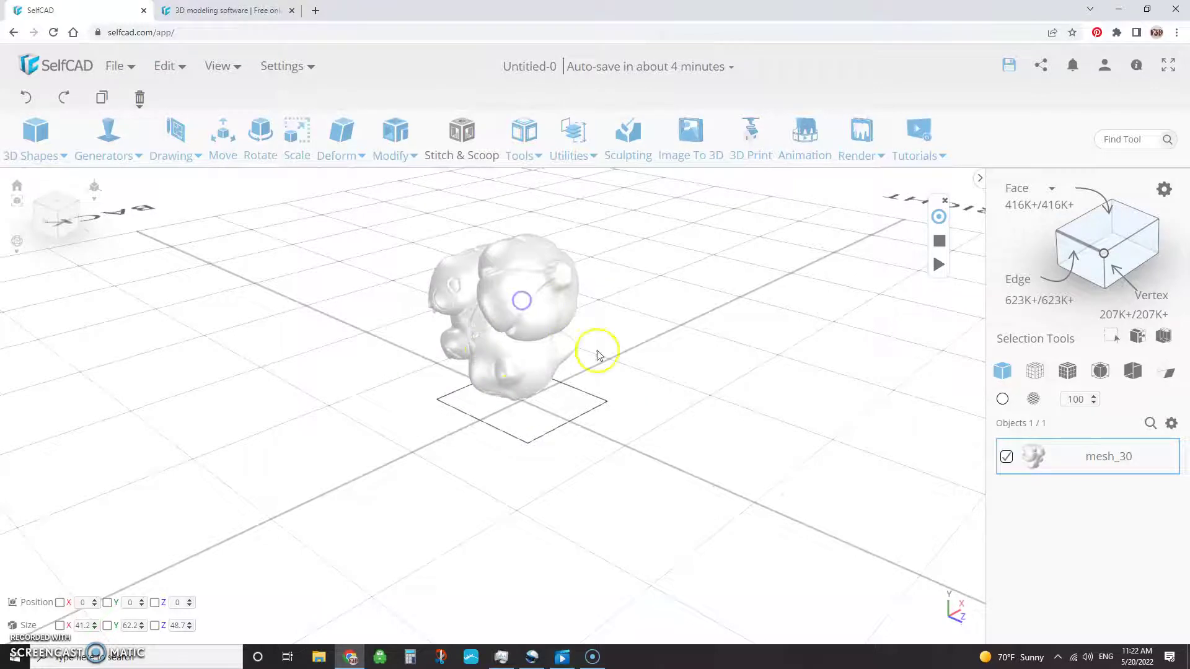
click(720, 401)
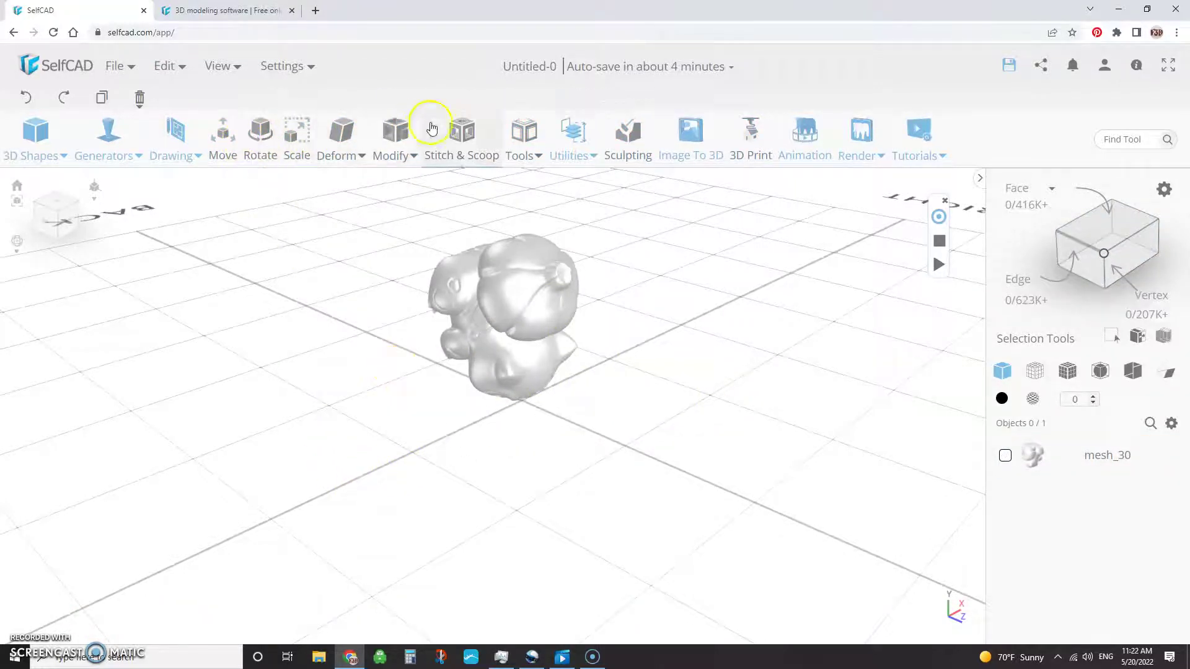
click(260, 135)
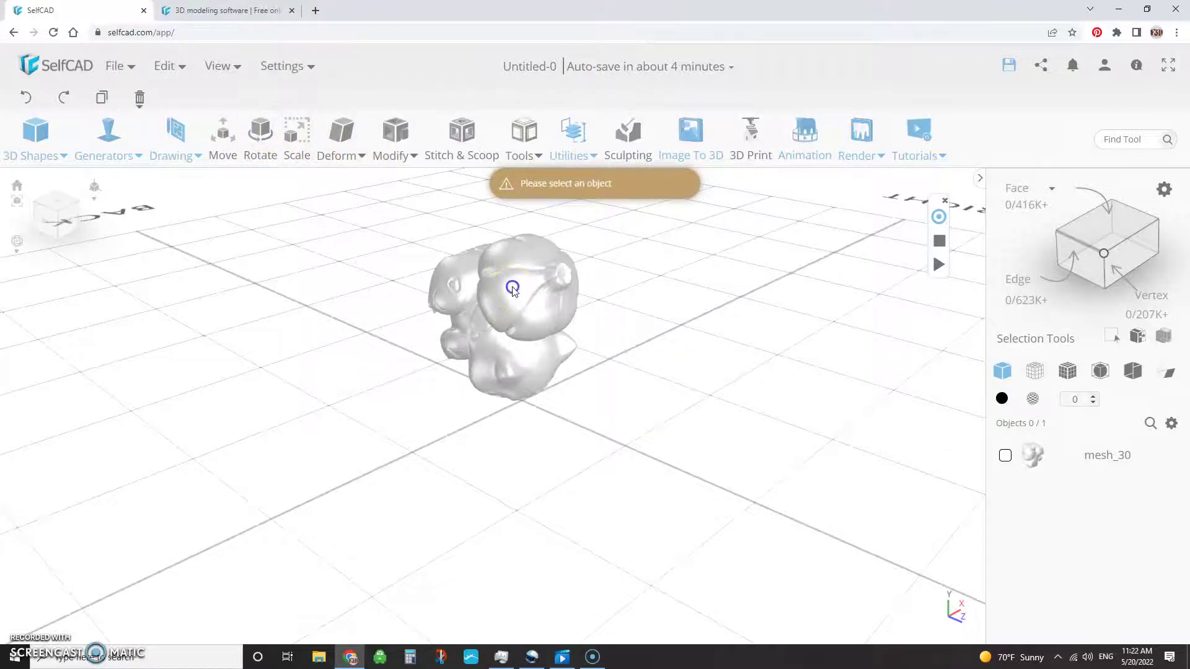
click(1006, 457)
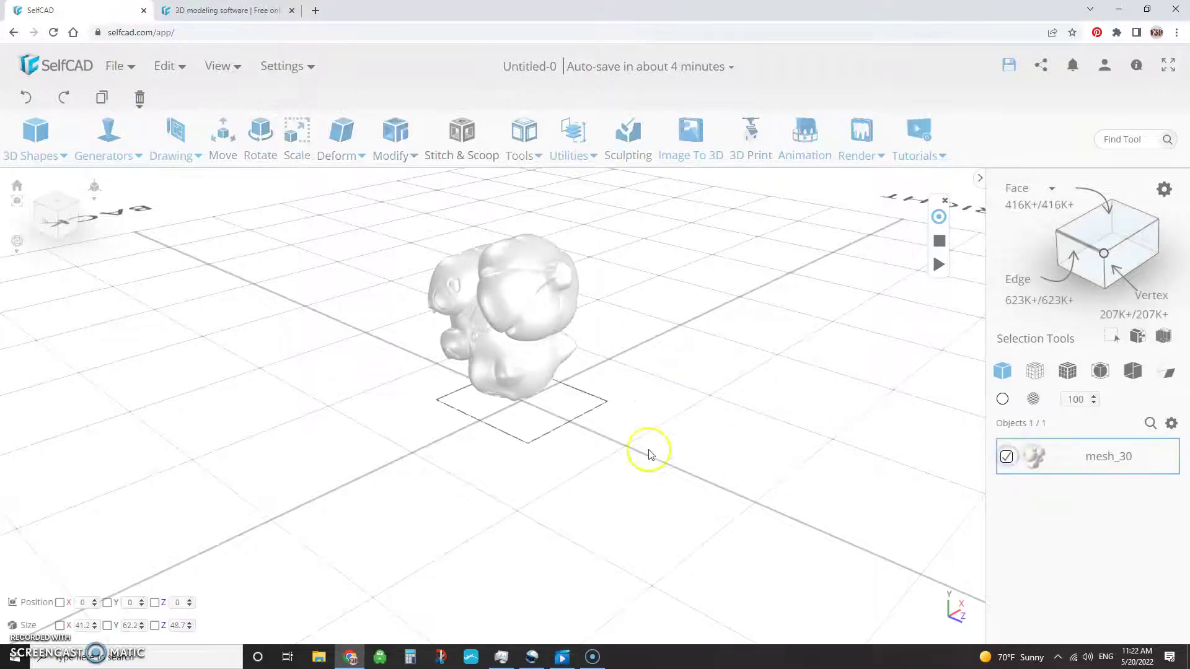
- Rotate mesh_30 90° about X to stand the Bulbasaur upright
click(260, 132)
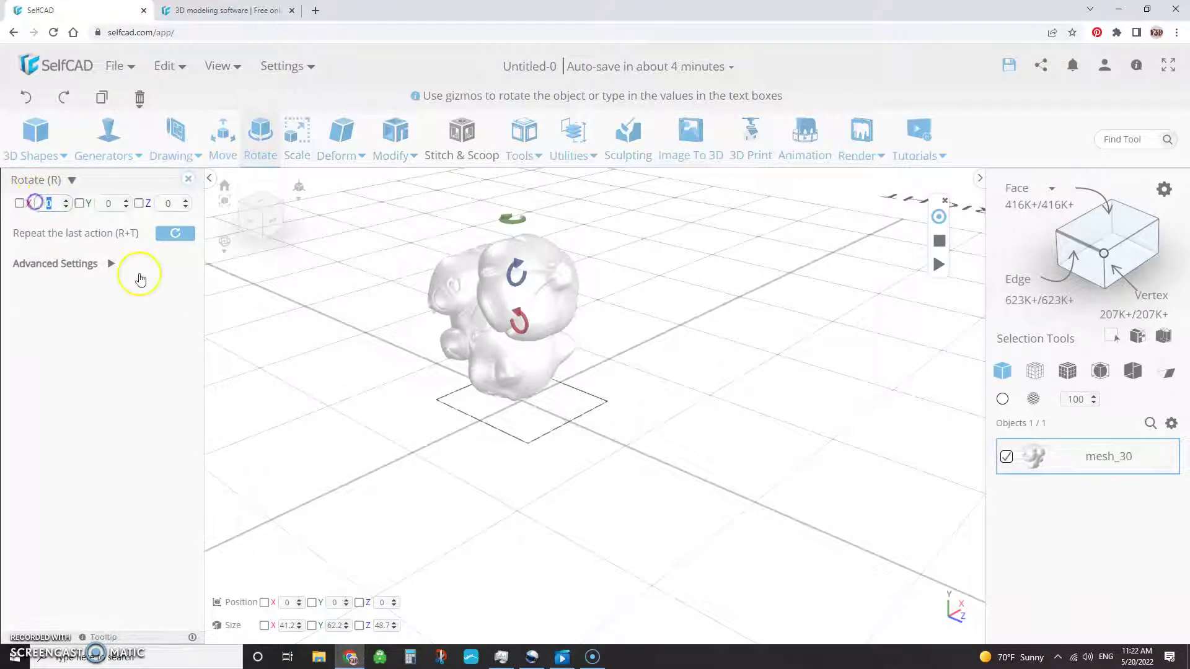
text(9)
key(Return)
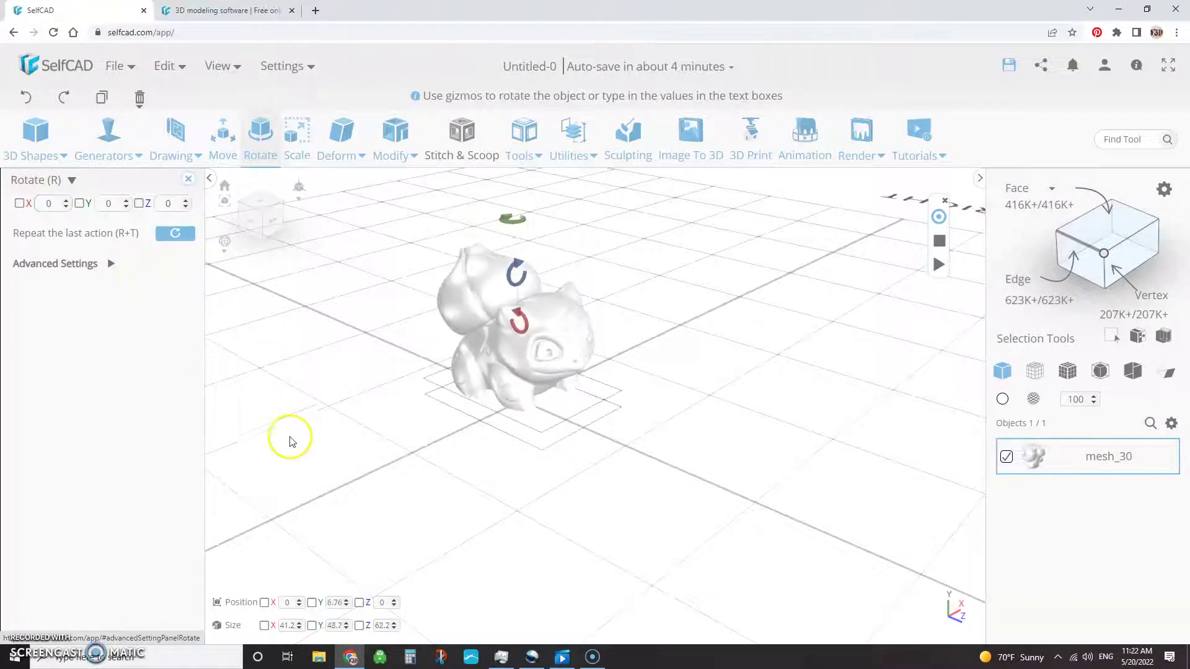
- Scale the model uniformly to about 82.35 × 97.34 × 124.3
click(297, 135)
scroll(544, 301, up, 2)
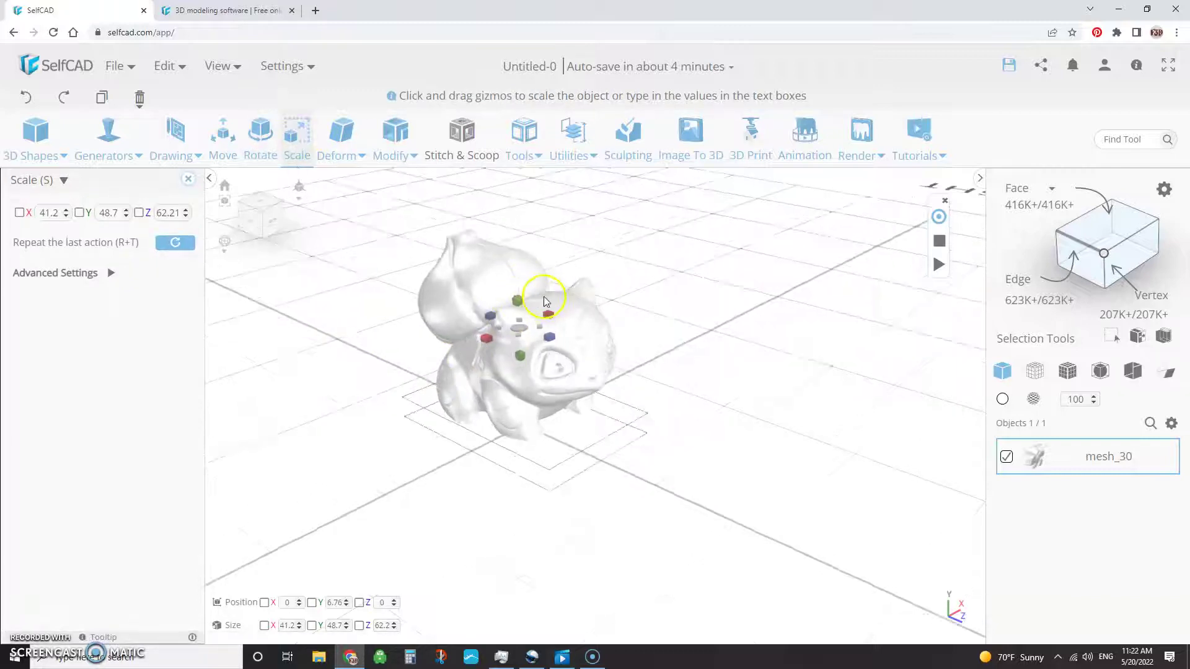
scroll(544, 307, up, 3)
scroll(503, 340, down, 3)
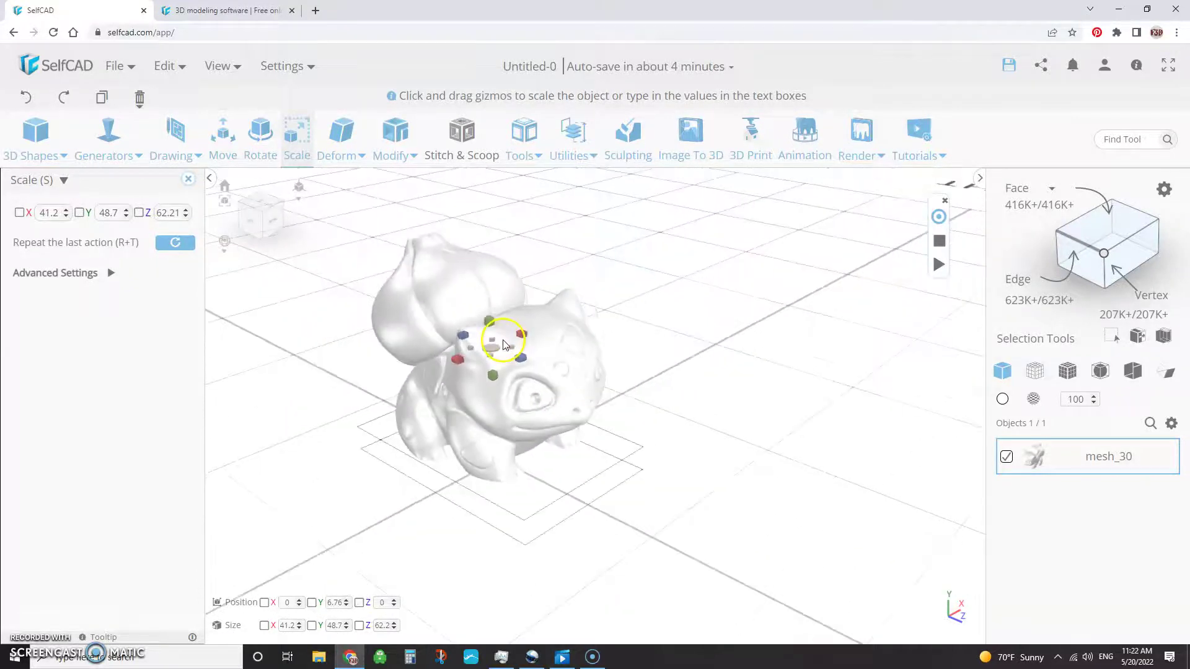
drag(492, 352, 728, 303)
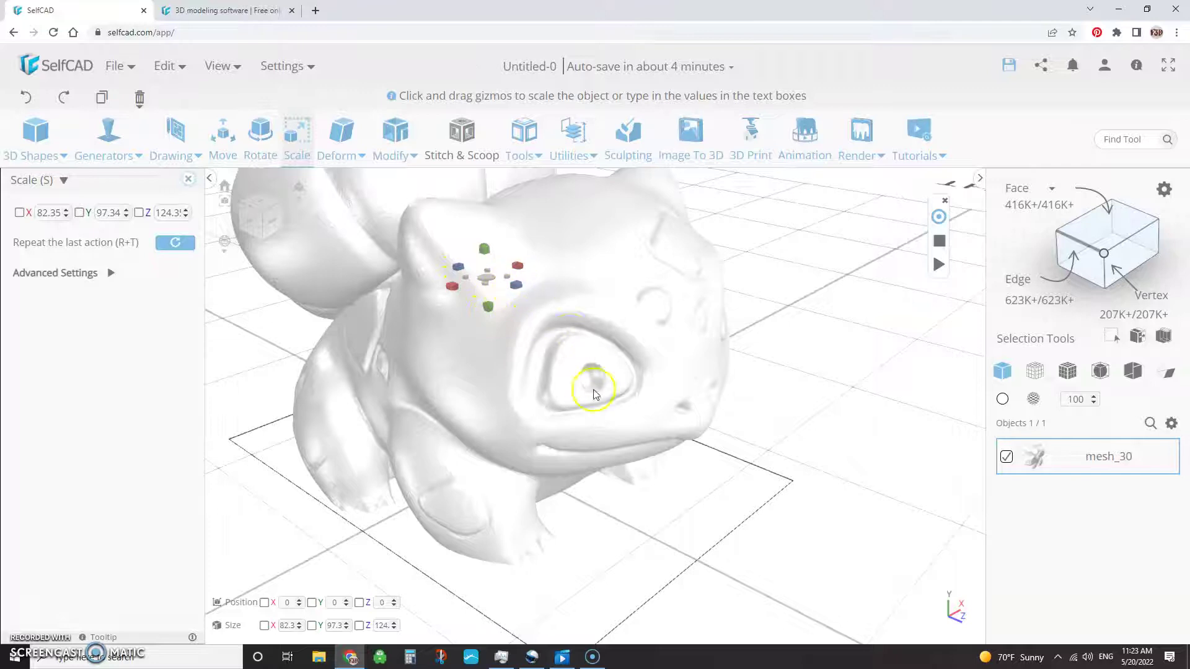
right_drag(770, 473, 712, 441)
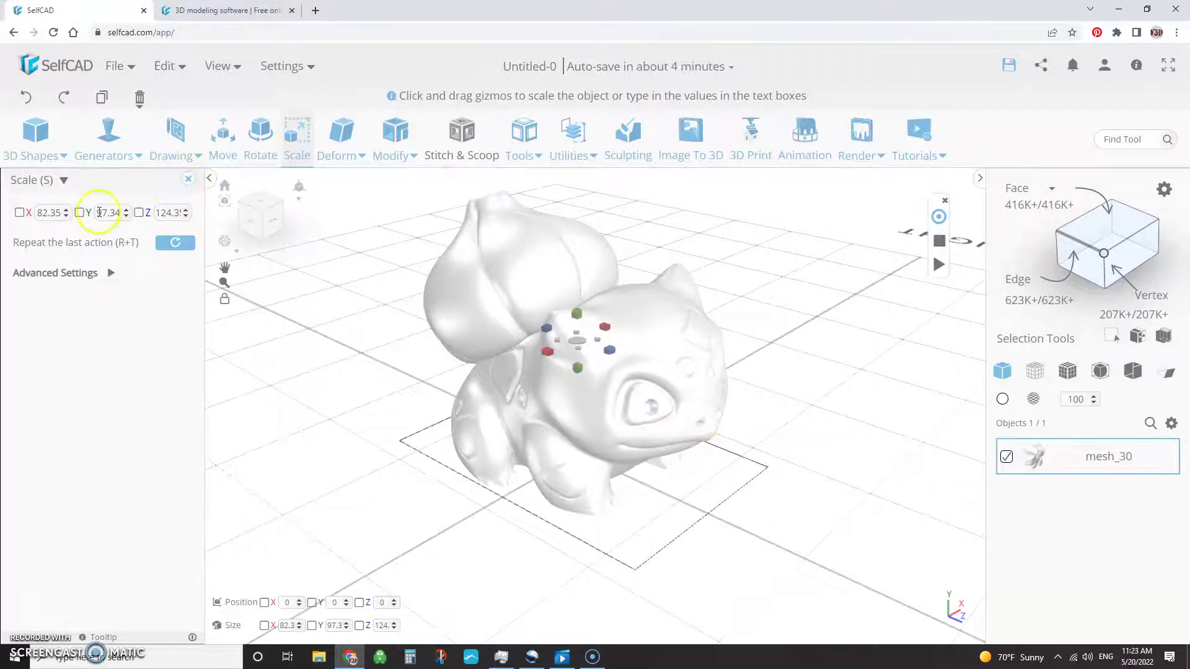
- Close the Scale panel and orbit around the upright Bulbasaur from several sides
click(187, 181)
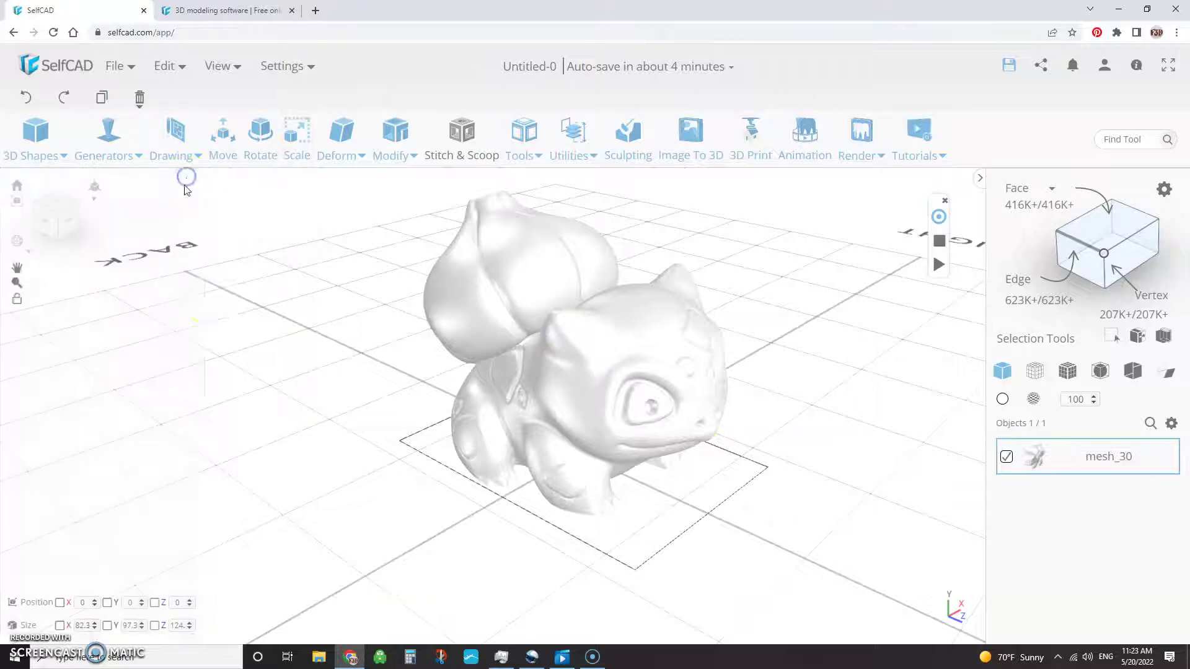
right_drag(335, 477, 249, 445)
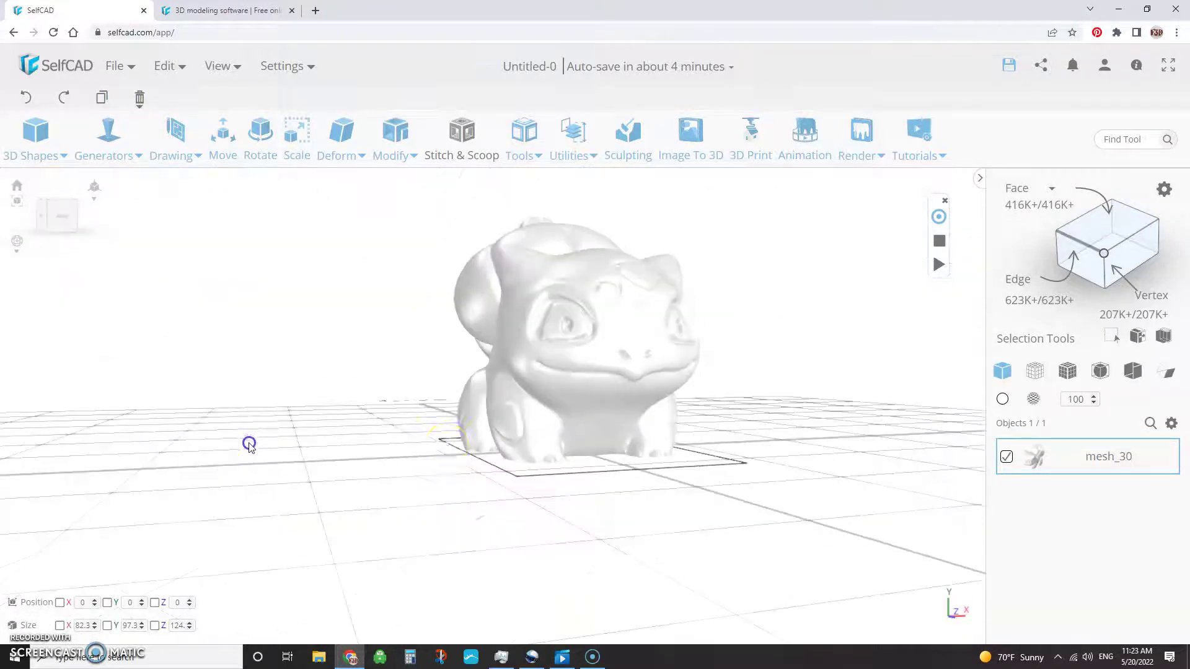
right_drag(812, 424, 341, 459)
click(688, 400)
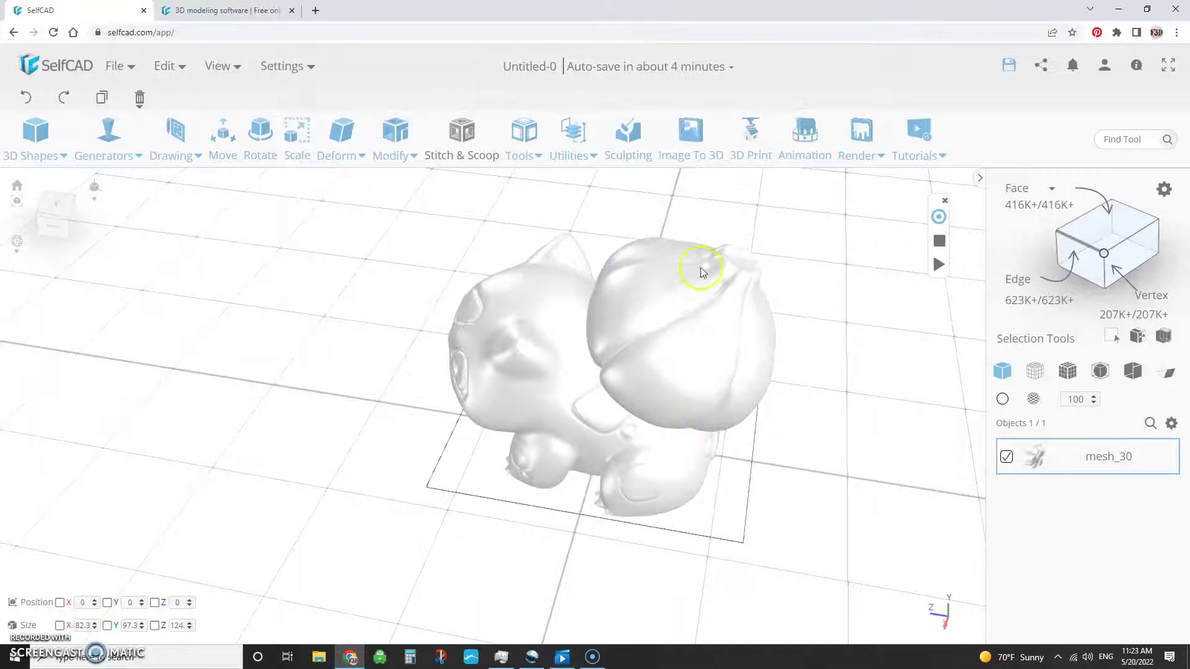
right_drag(363, 523, 679, 499)
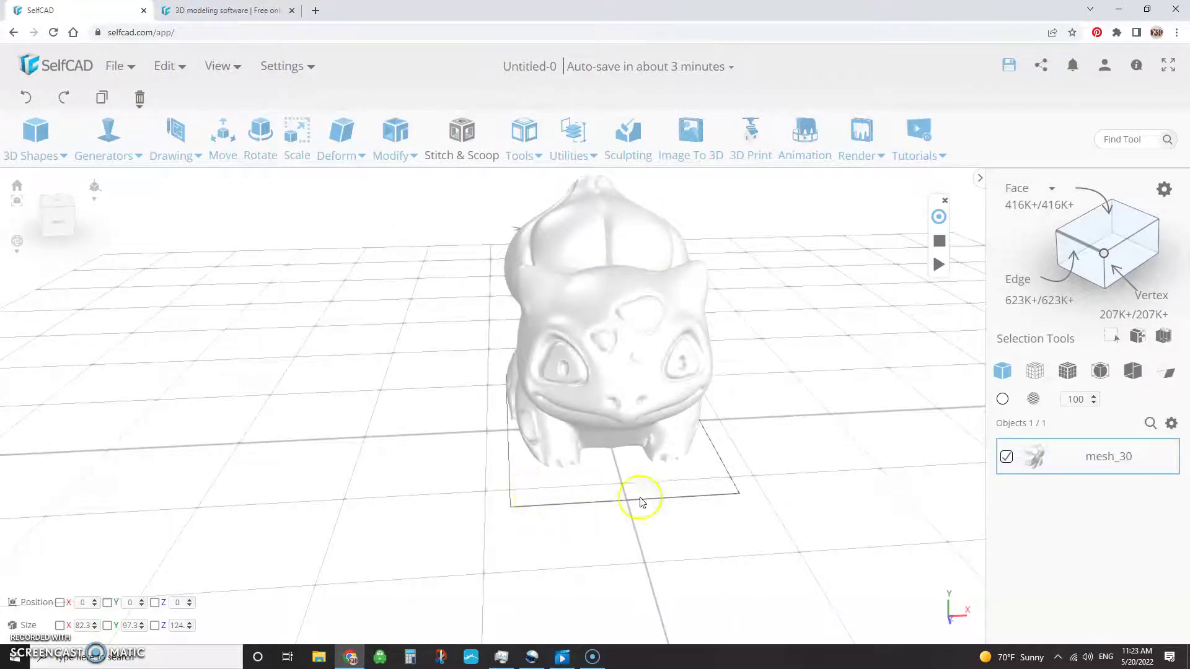
right_drag(638, 500, 556, 494)
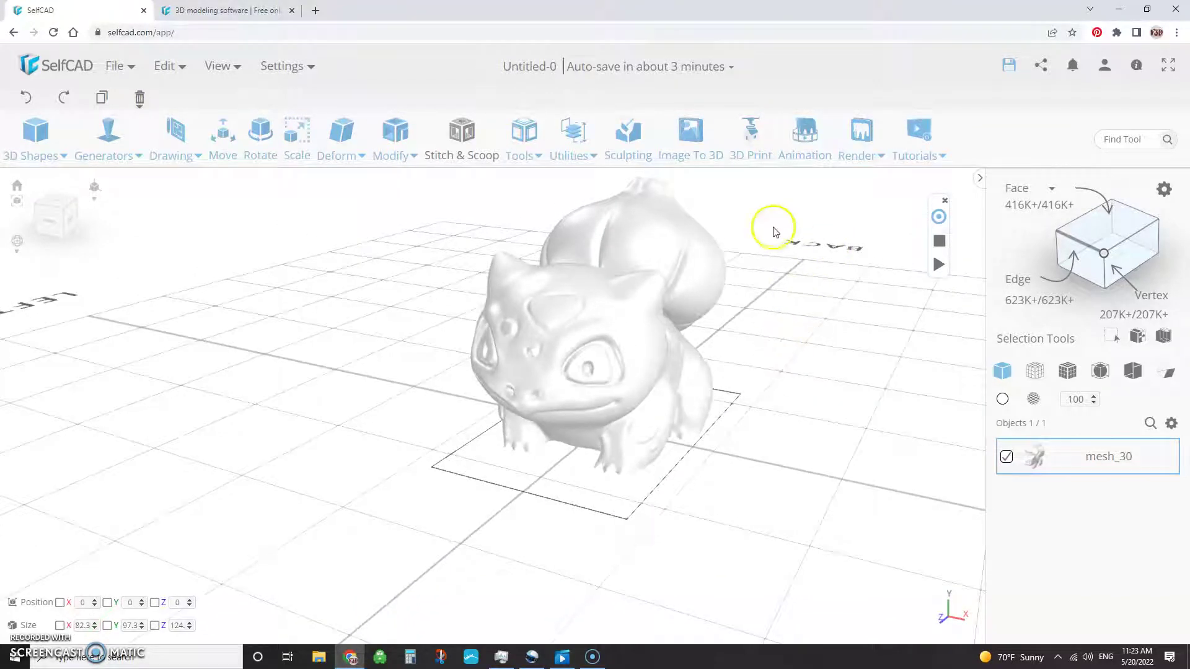
mouse_move(557, 502)
right_down()
mouse_move(576, 489)
mouse_move(560, 483)
right_up()
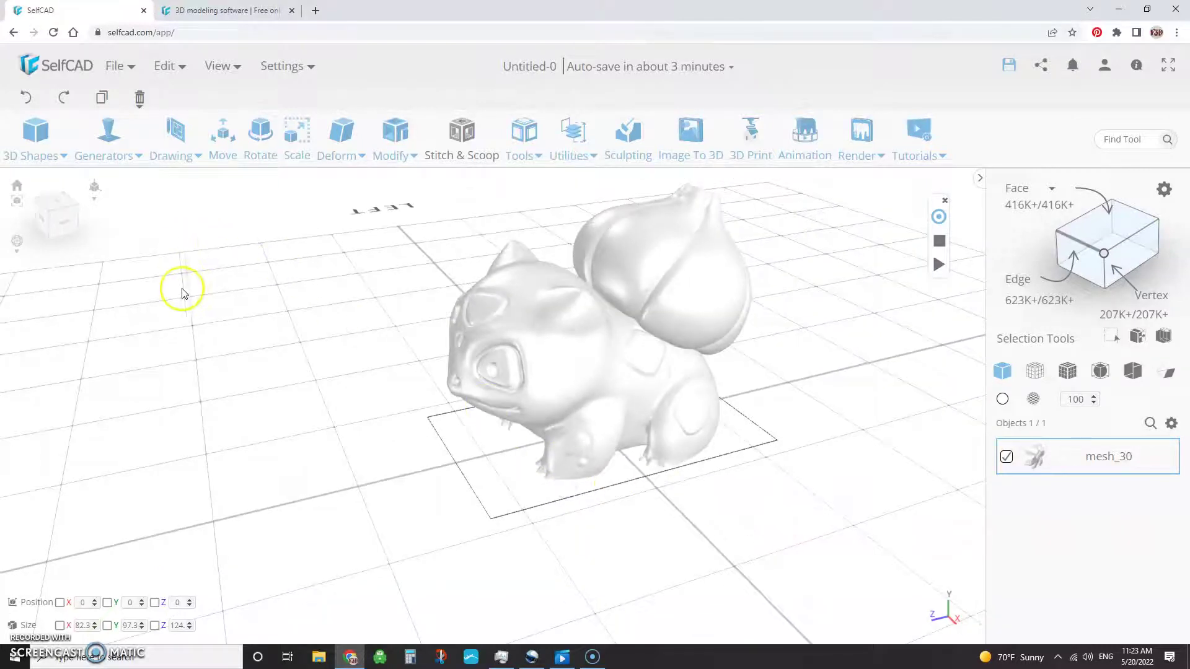
- Add a cylinder with radius 6 and height 100 and finalize it as mesh_32
click(33, 156)
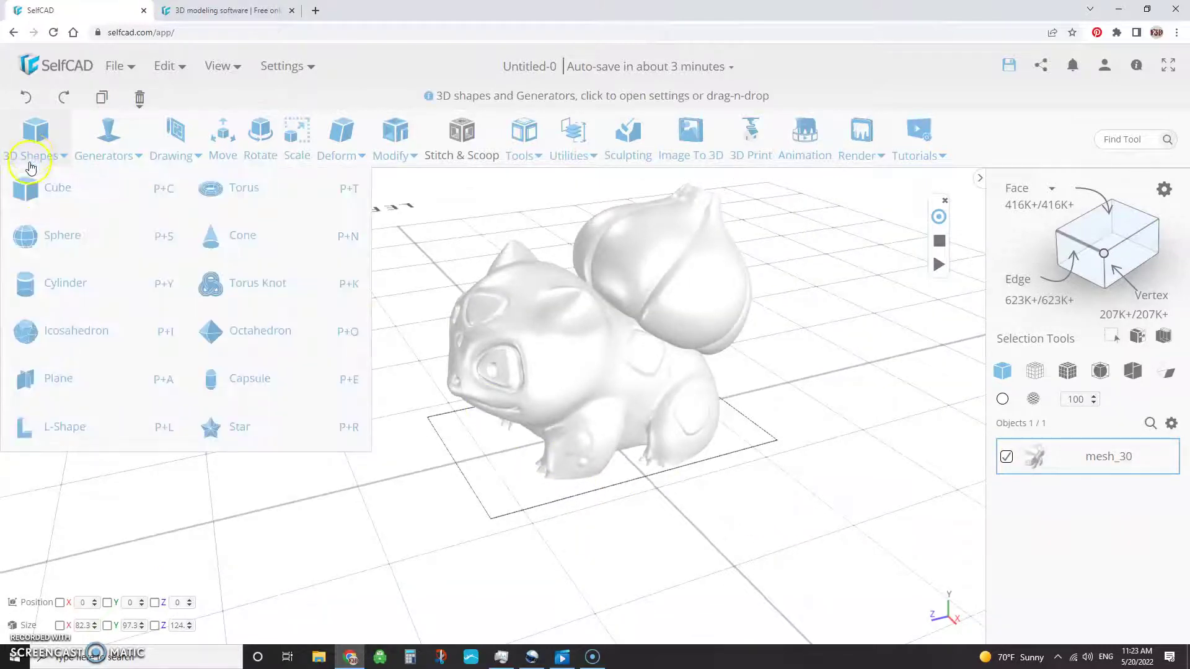
click(45, 285)
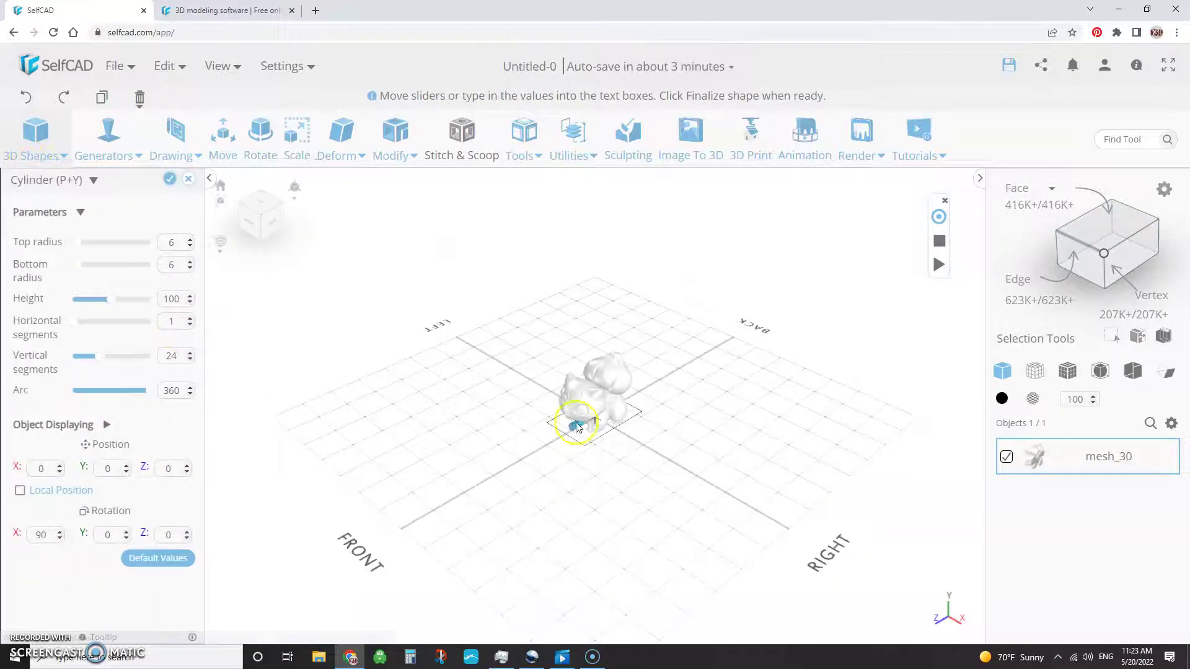
scroll(576, 426, up, 10)
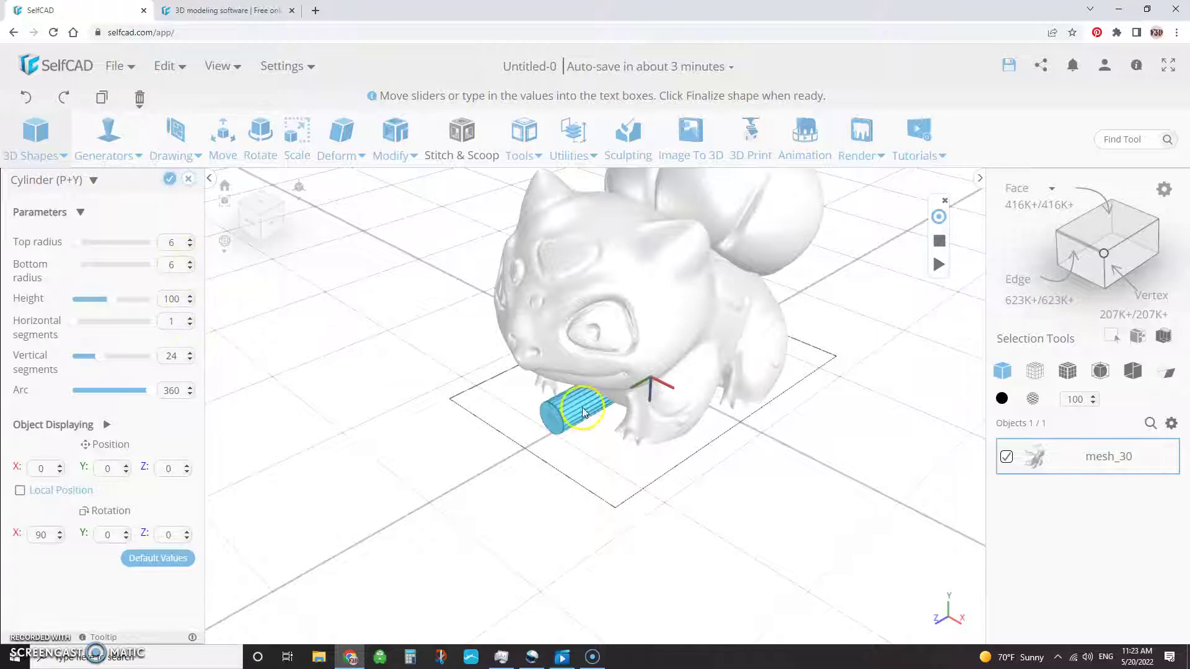
drag(664, 492, 709, 479)
drag(689, 432, 717, 465)
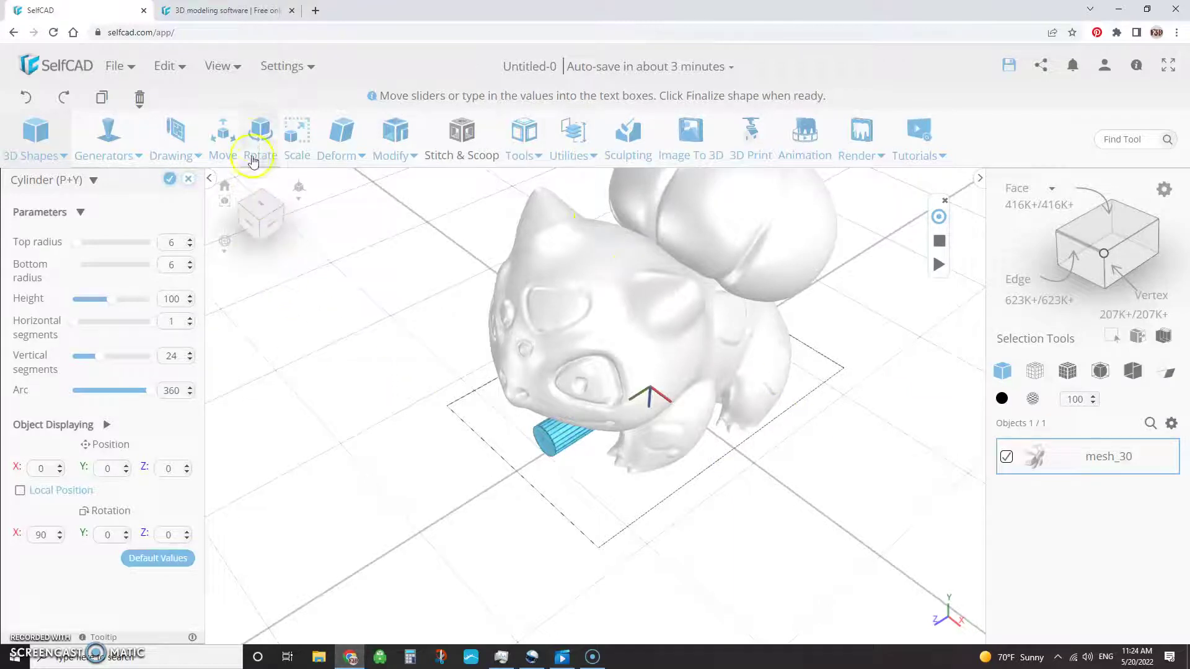
click(170, 181)
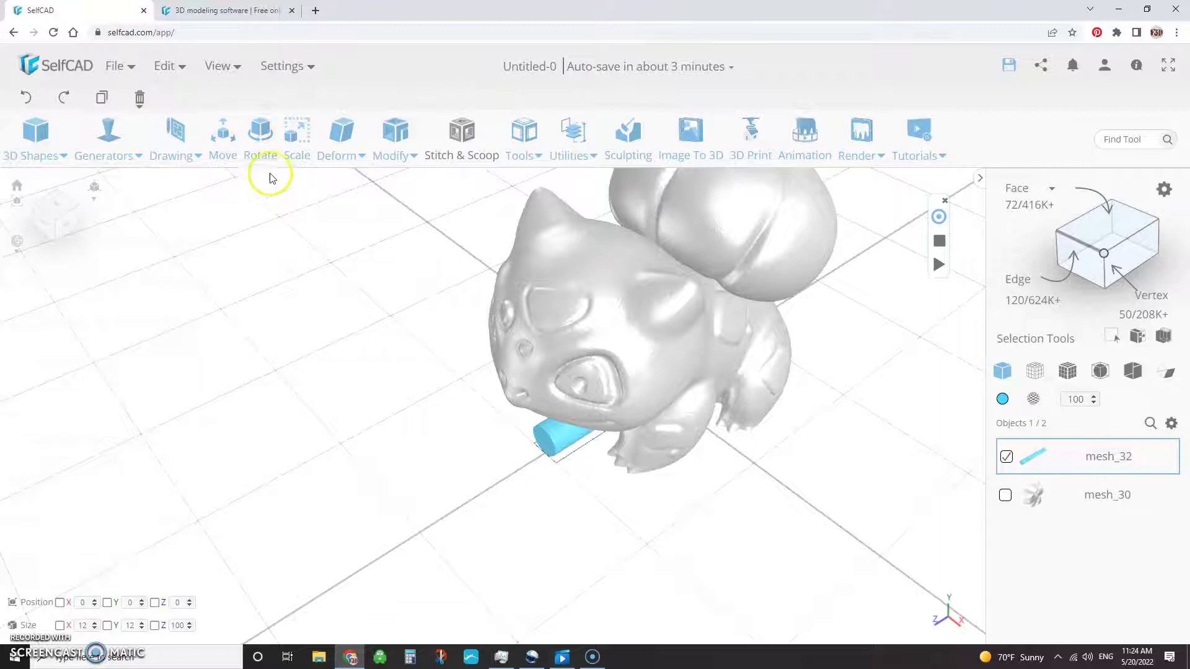
- Turn the cylinder mesh_32 90° using Rotate's repeat button
click(258, 139)
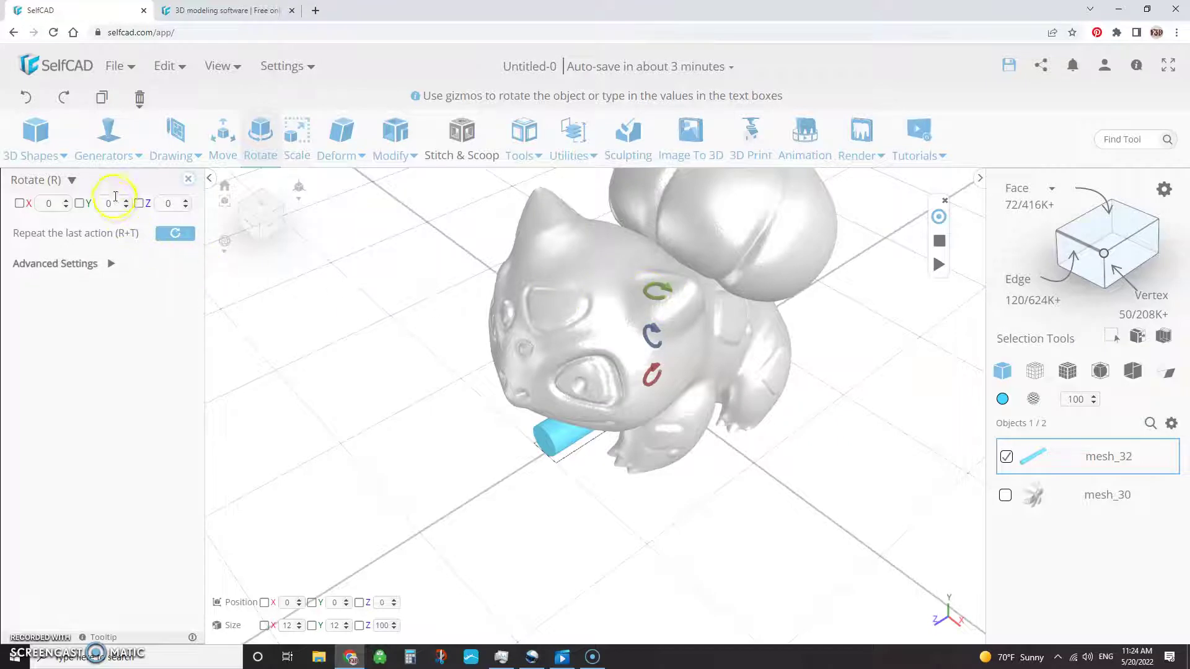
click(162, 234)
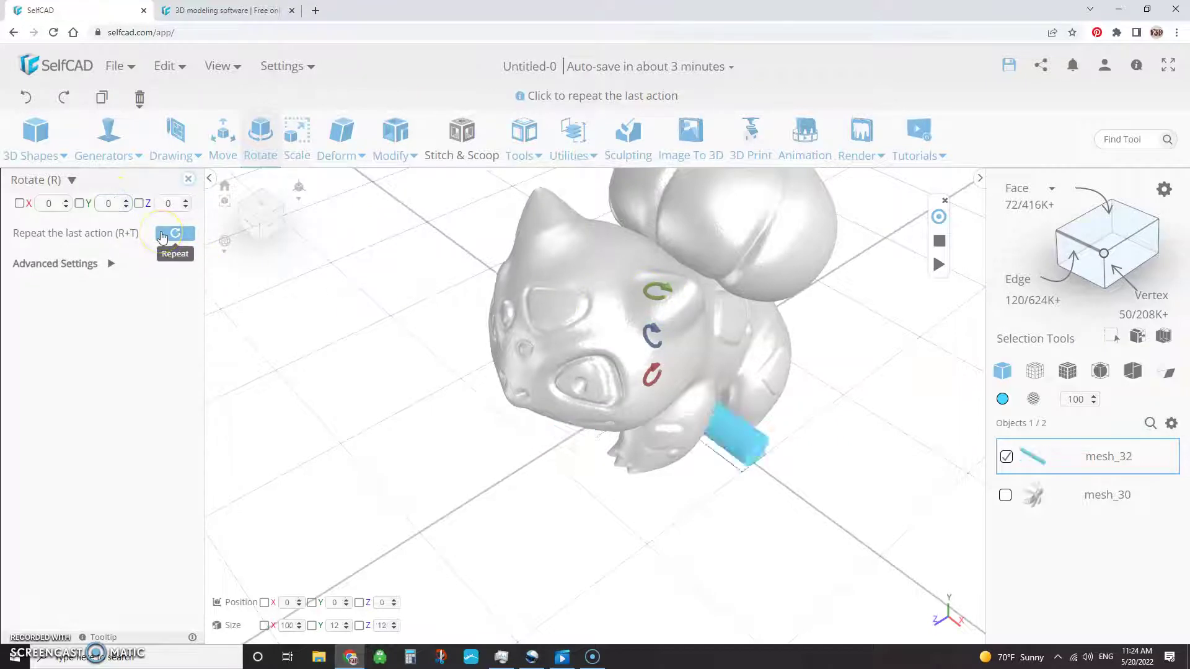
right_drag(823, 505, 640, 469)
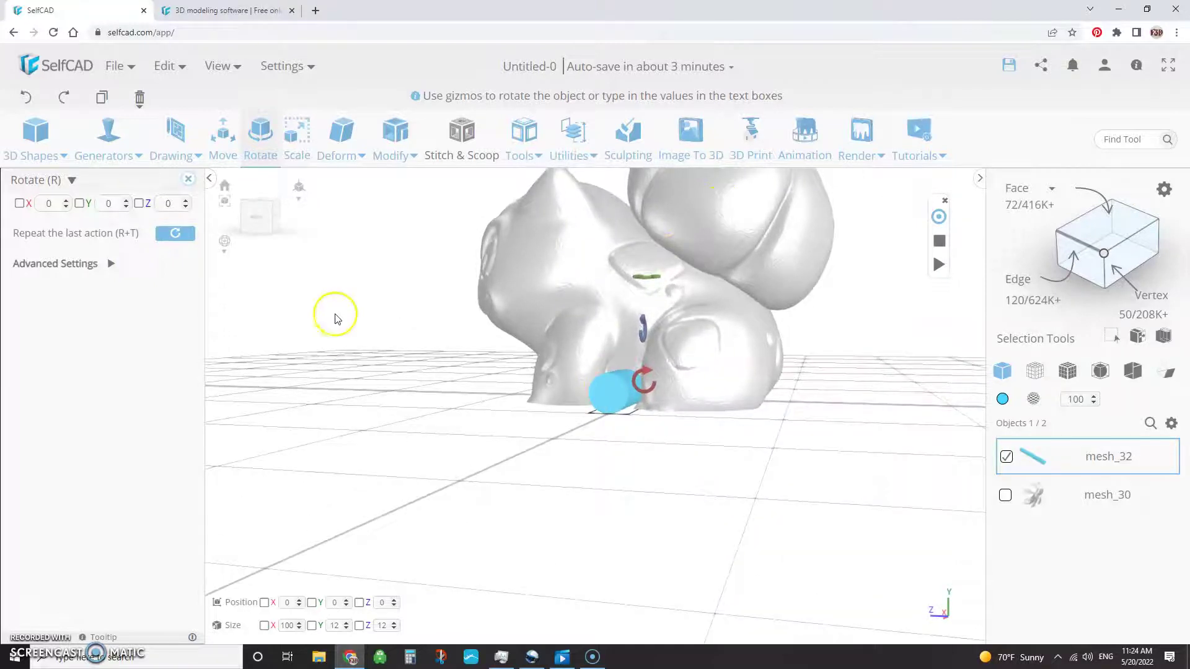
- In front view, move the cylinder to X 0, Y 62, Z -31 through the bulb
click(256, 218)
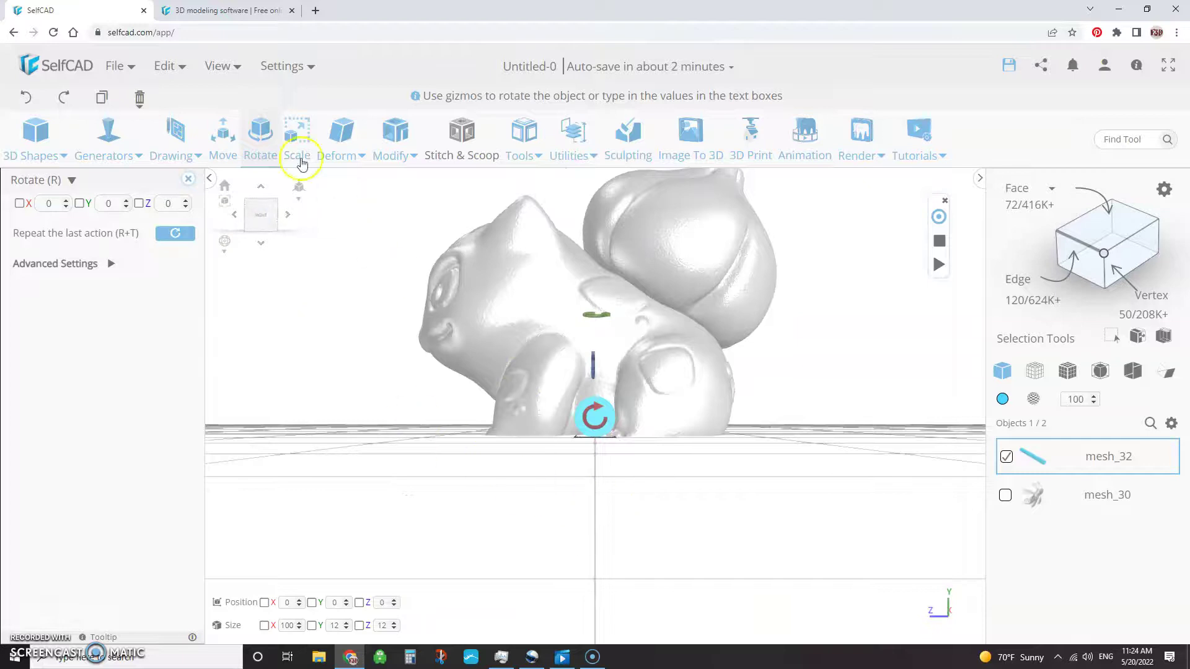
click(222, 135)
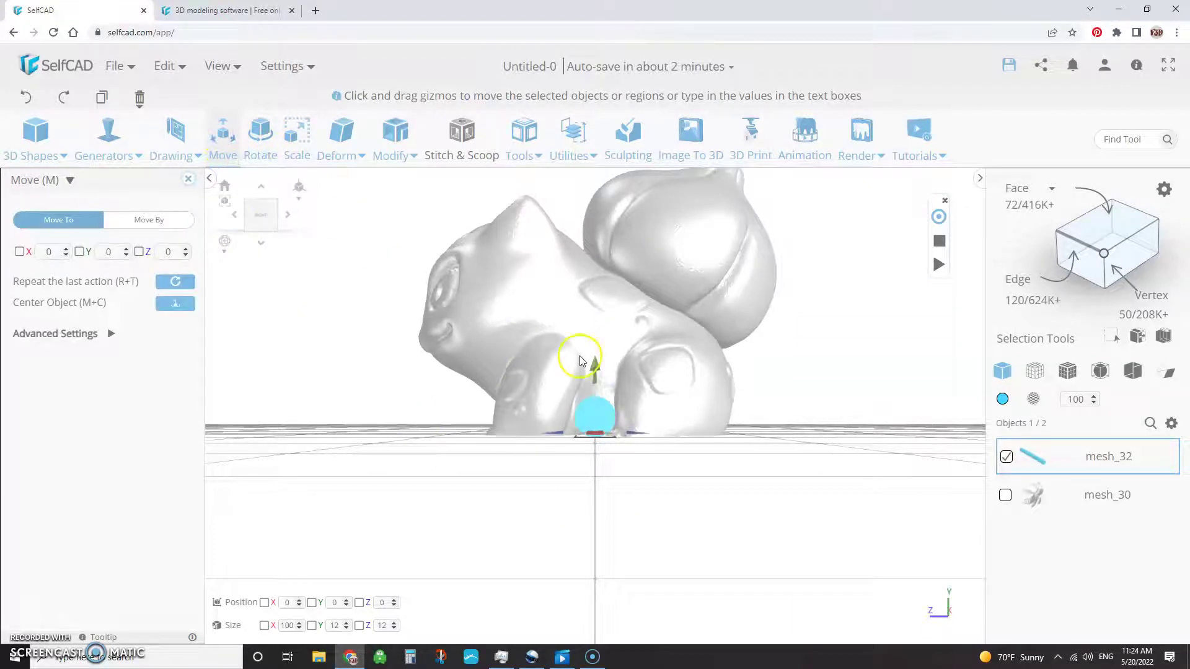
drag(594, 368, 598, 200)
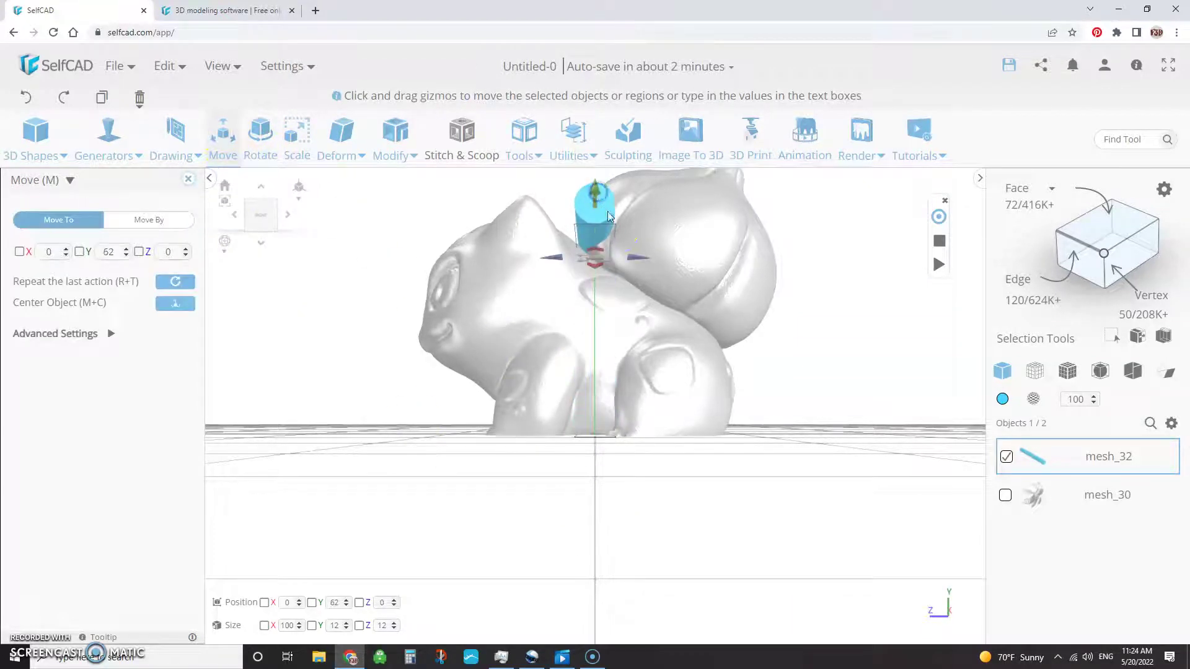
drag(631, 263, 718, 259)
right_drag(333, 498, 337, 523)
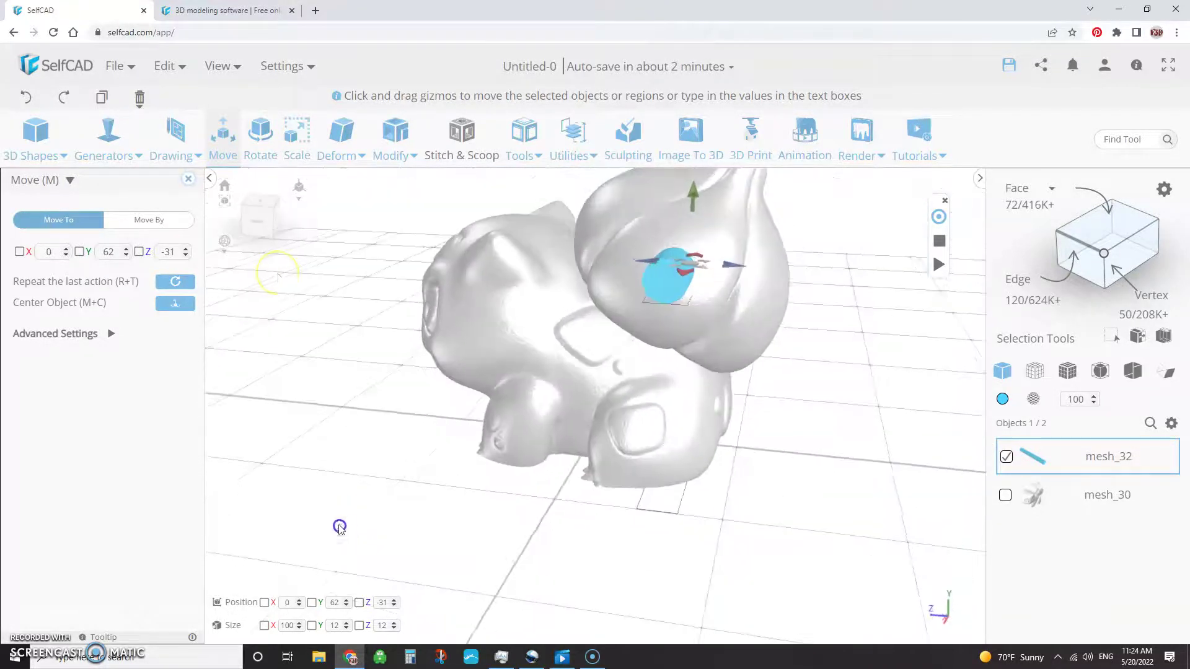
click(189, 181)
right_drag(629, 542, 704, 544)
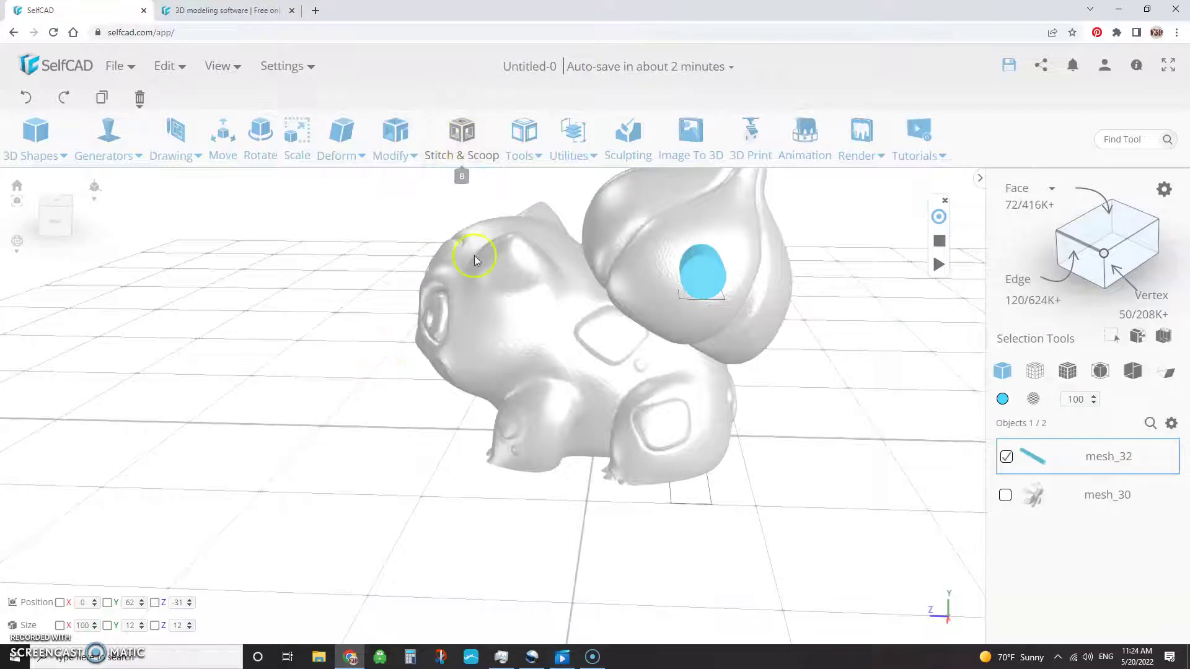
- Select both meshes and set up a Difference boolean with mesh_32 to subtract
click(1005, 495)
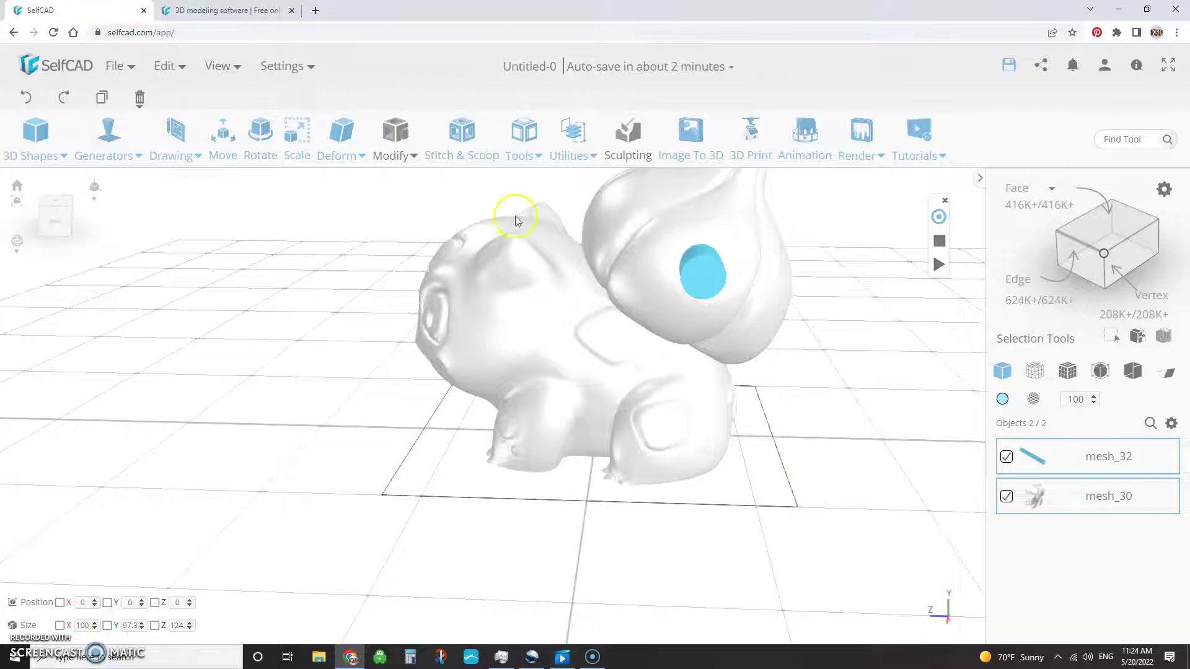
click(460, 135)
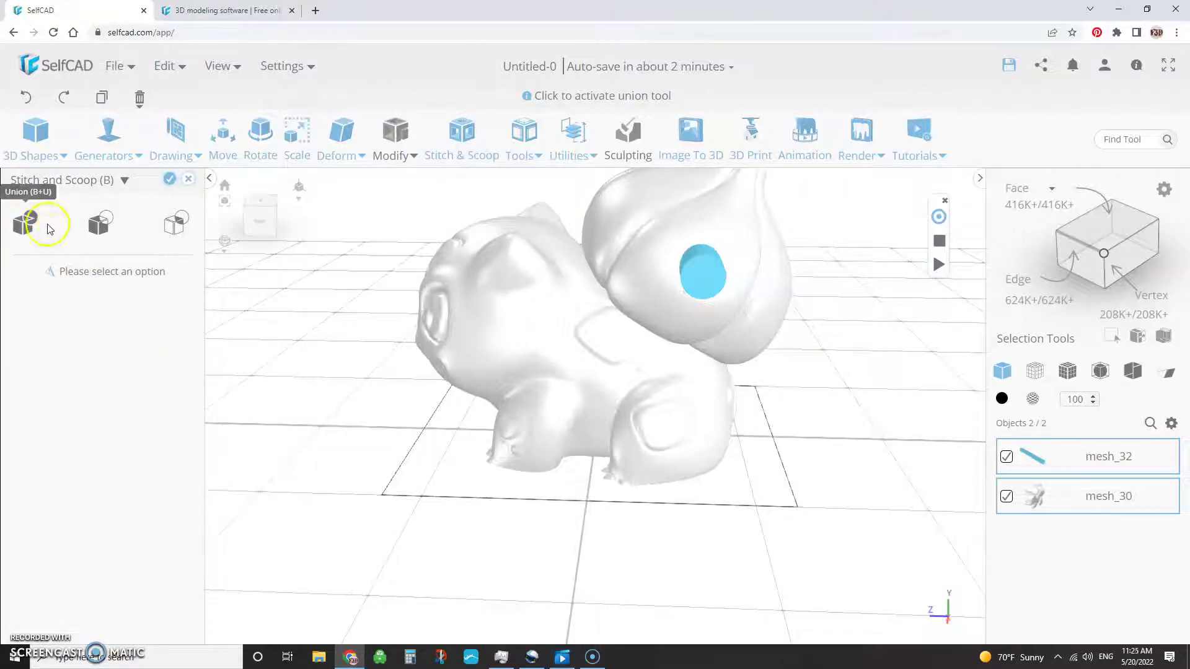
click(103, 222)
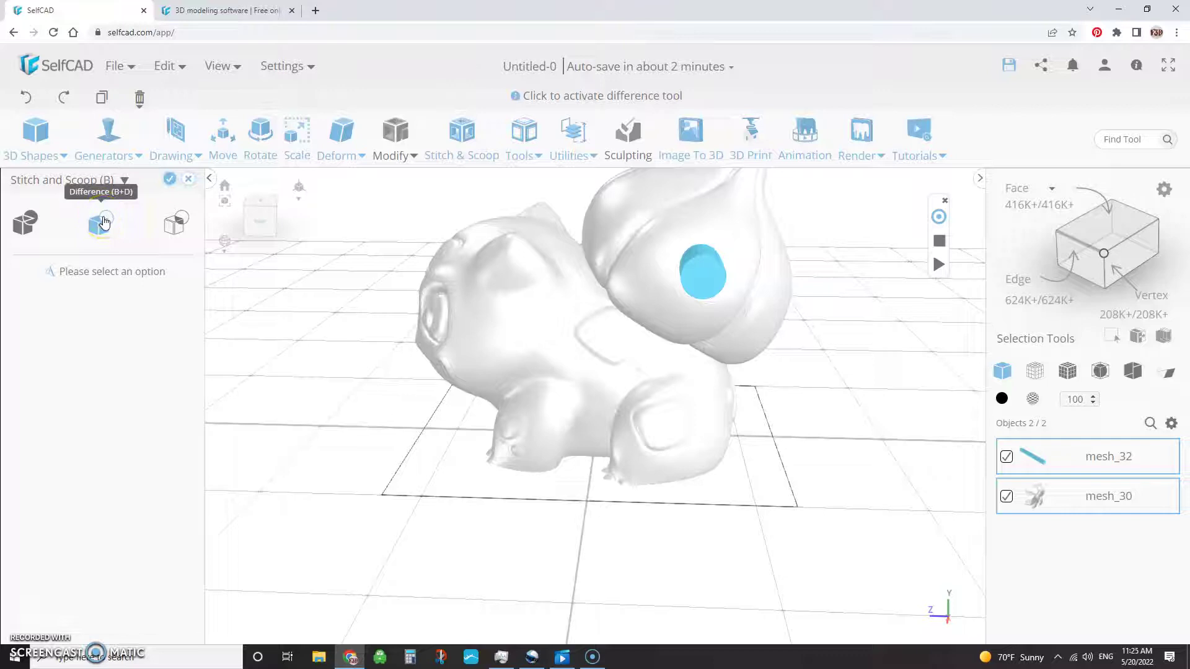
click(179, 225)
click(98, 224)
click(16, 292)
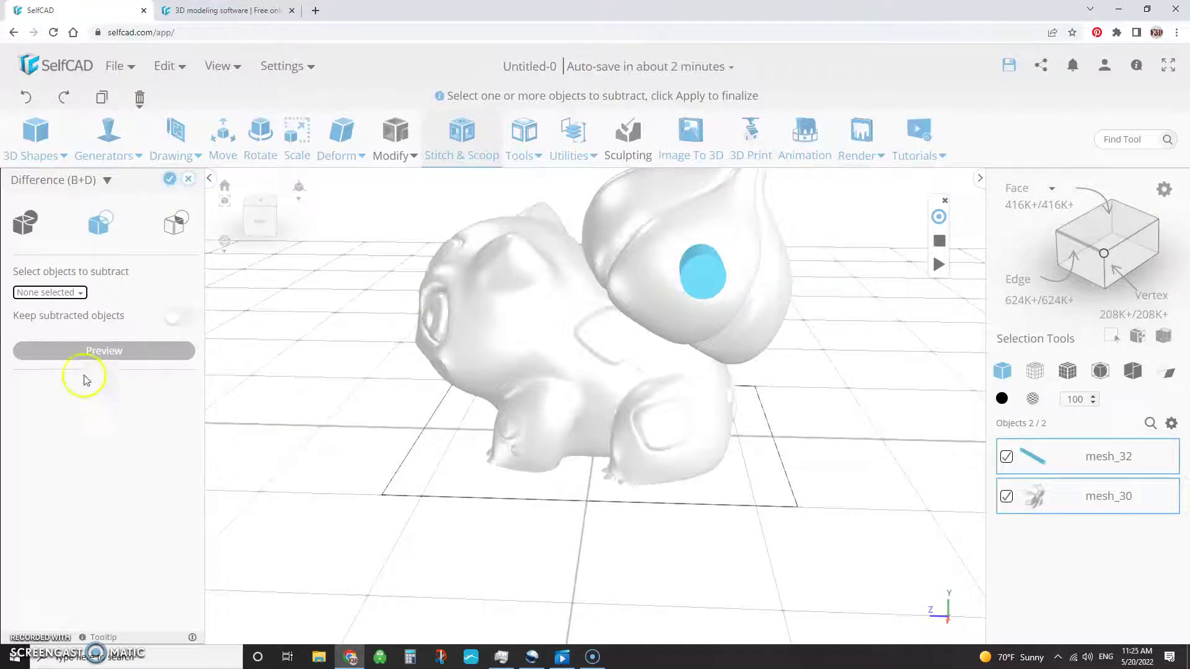
click(85, 295)
click(79, 291)
click(36, 315)
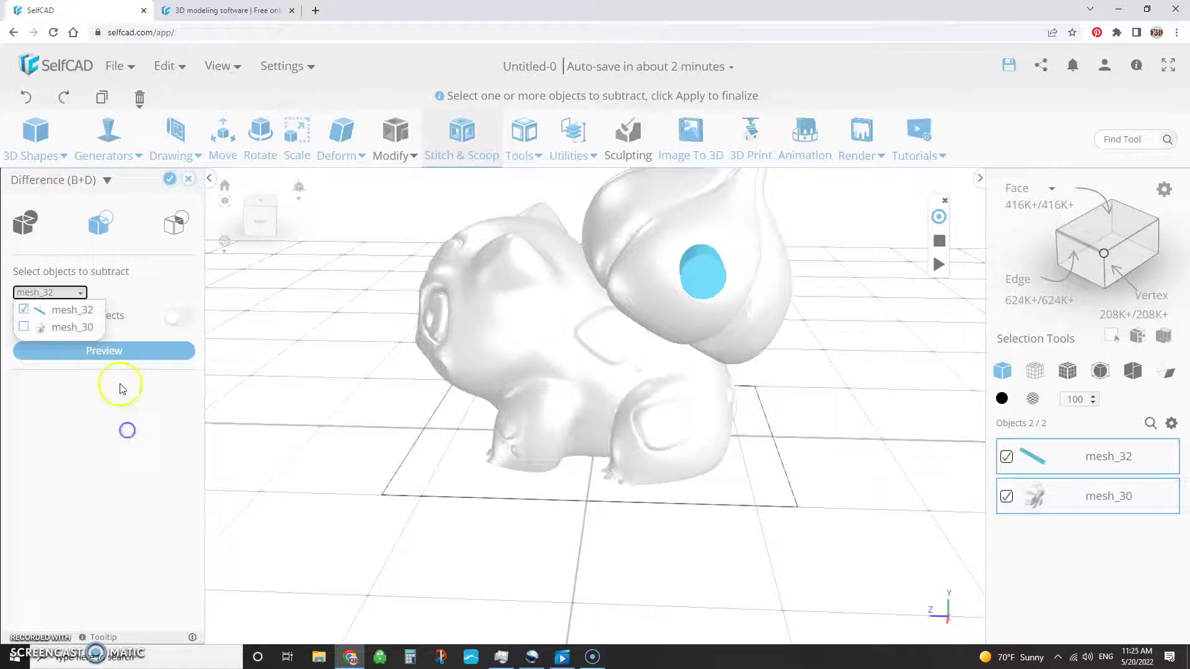
- Preview the subtraction and orbit to inspect the hole through the bulb
click(128, 352)
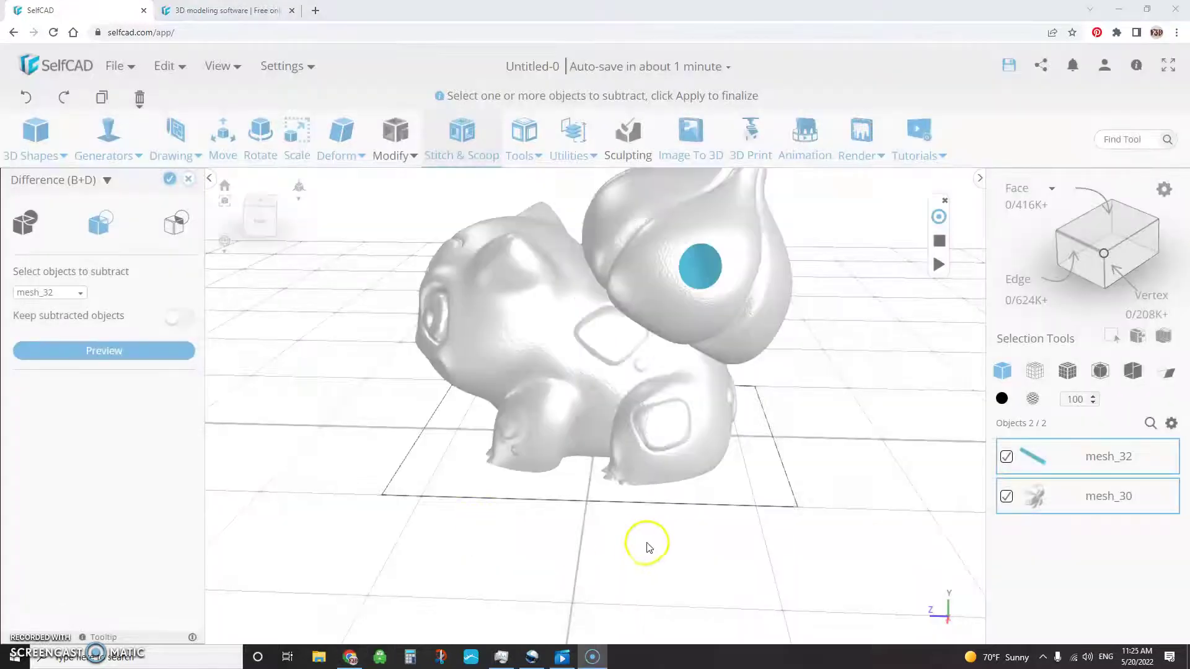
mouse_move(645, 544)
mouse_down()
mouse_move(563, 541)
mouse_move(582, 526)
mouse_move(701, 552)
mouse_move(648, 523)
mouse_move(636, 531)
mouse_up()
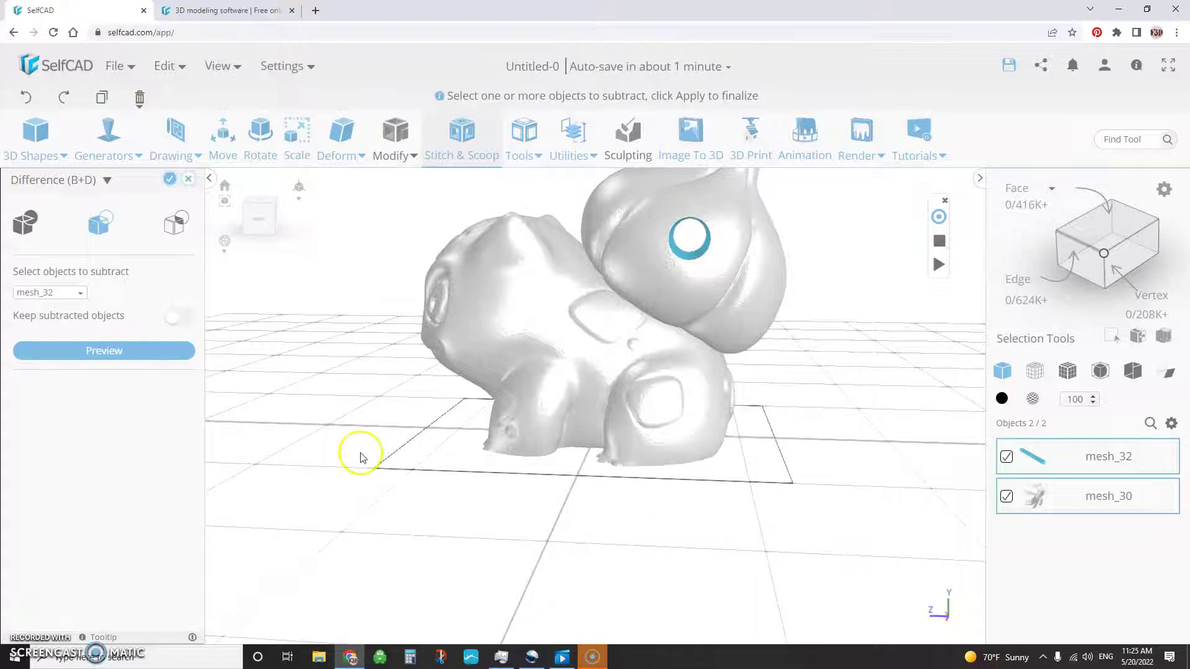
drag(353, 425, 679, 435)
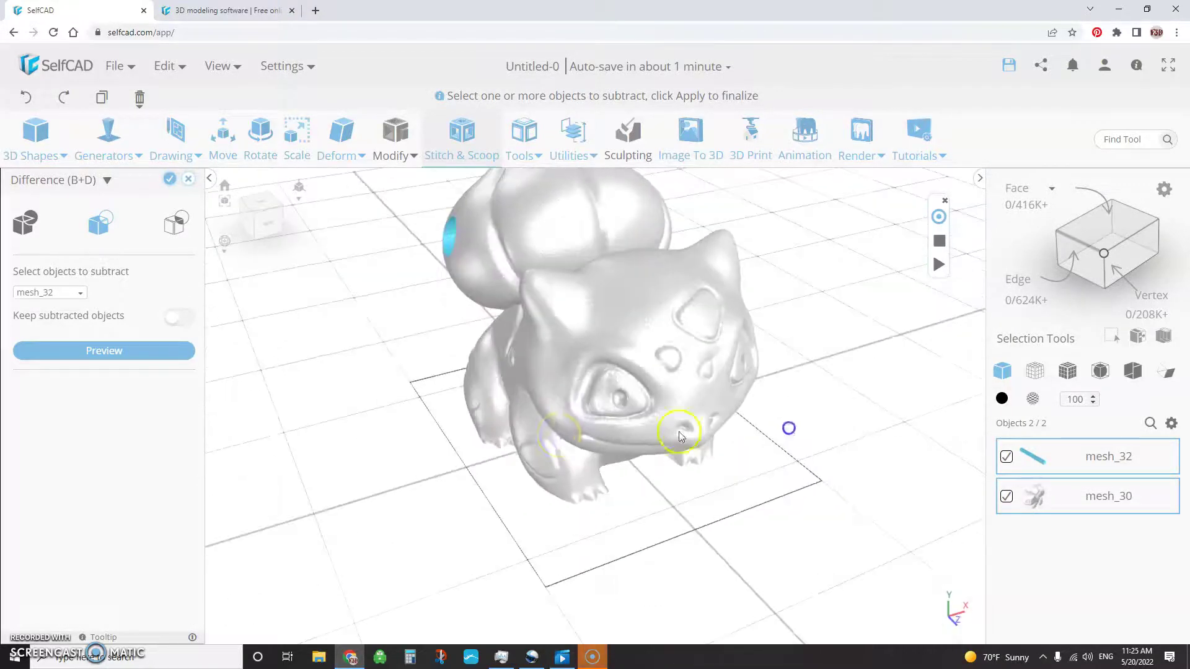
drag(519, 425, 393, 478)
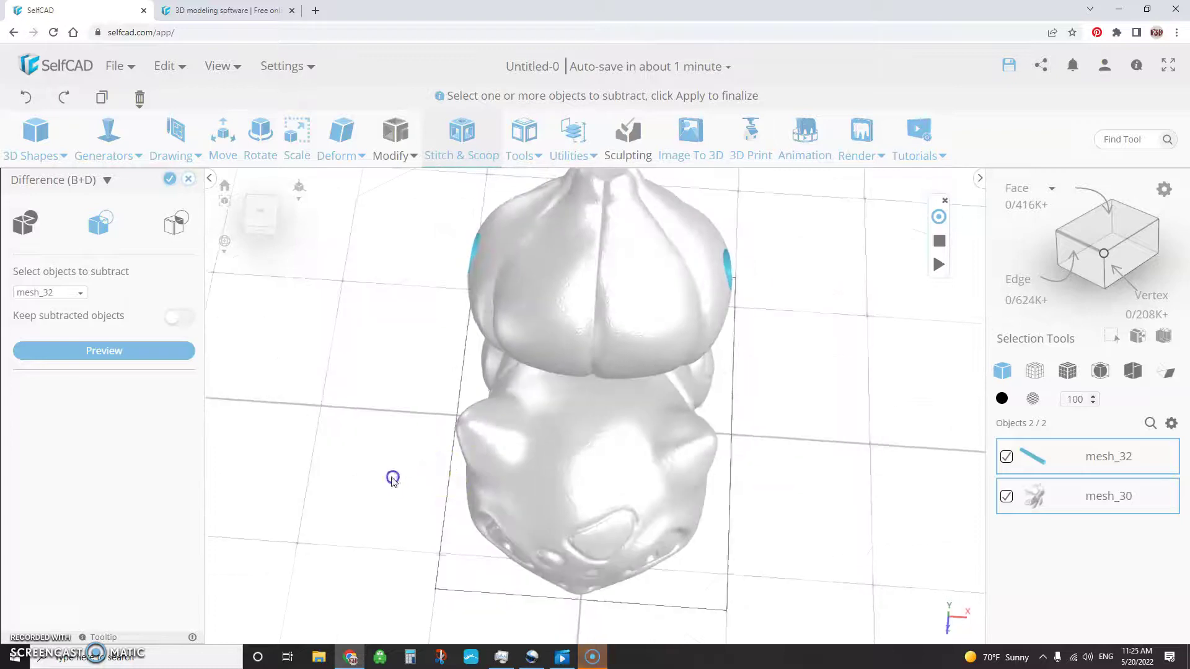
drag(755, 472, 559, 396)
scroll(569, 434, down, 3)
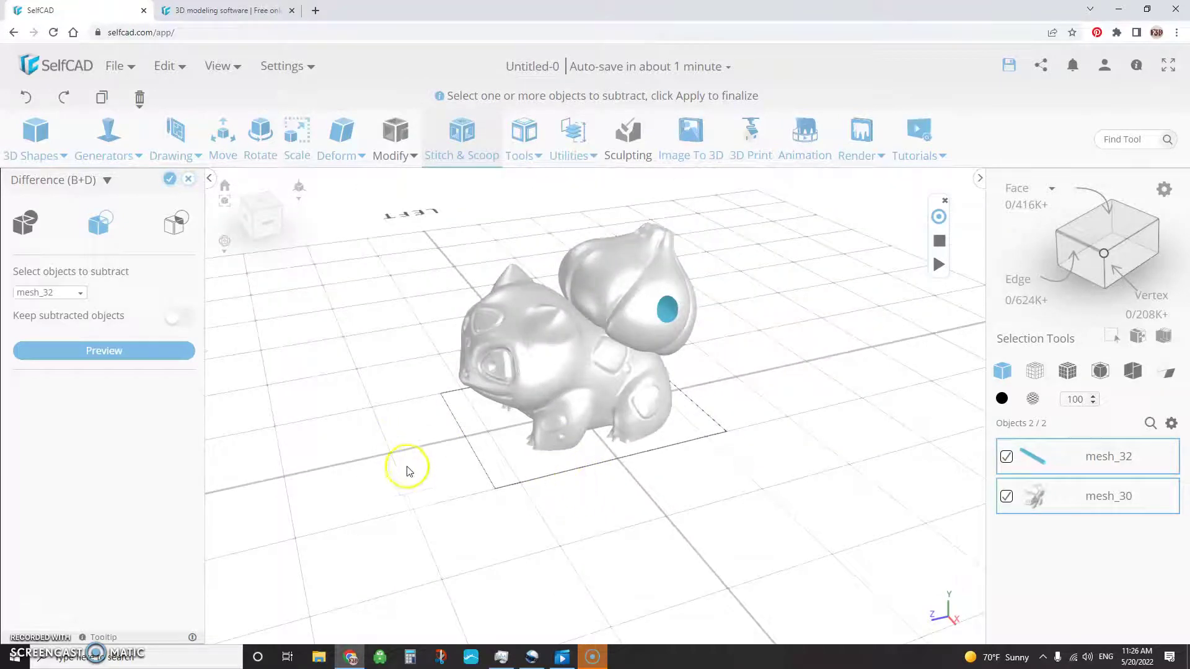
- Apply the Difference and export the resulting difference_3 as difference_3.stl
click(171, 181)
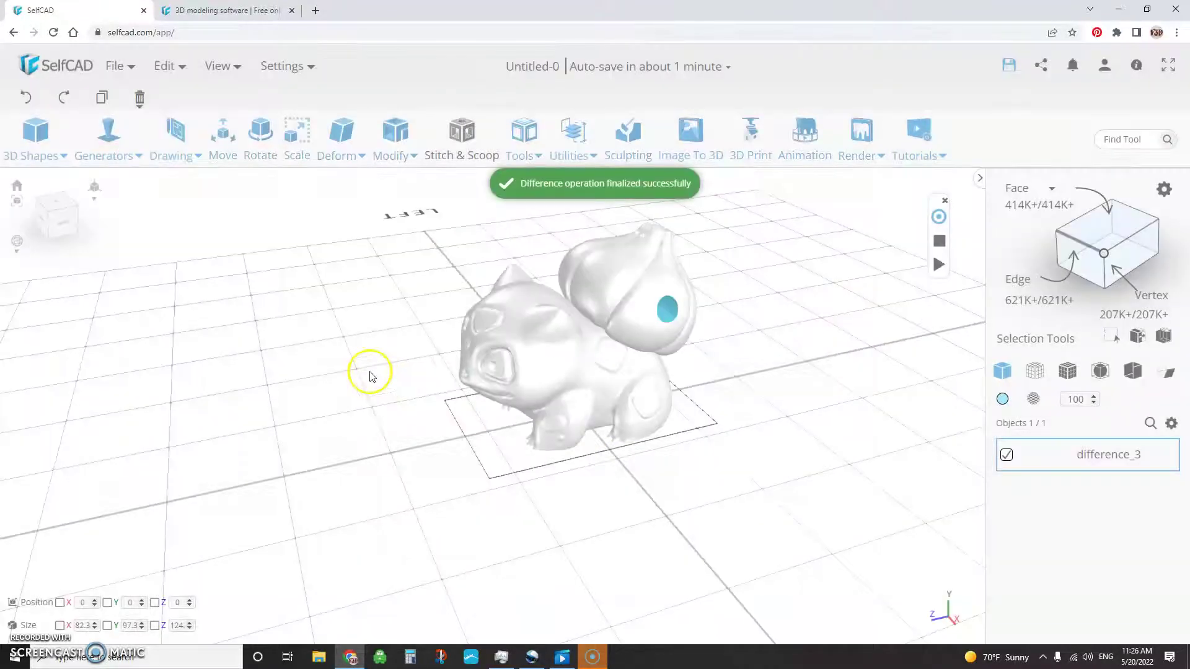
click(116, 66)
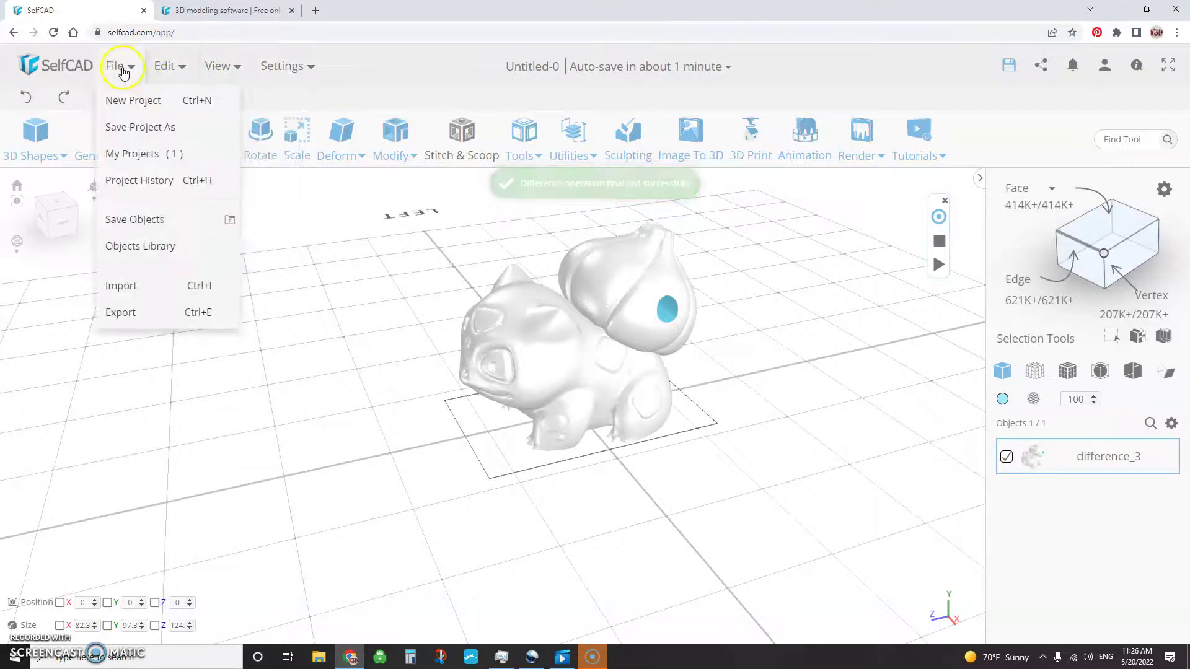
click(127, 313)
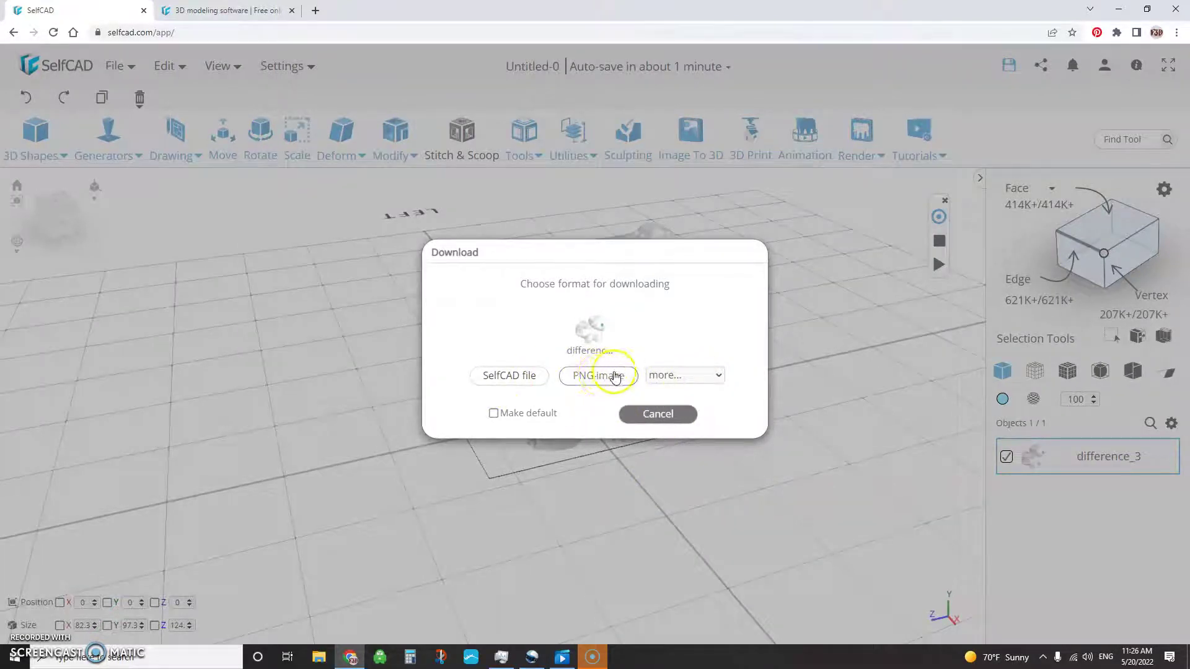
click(681, 375)
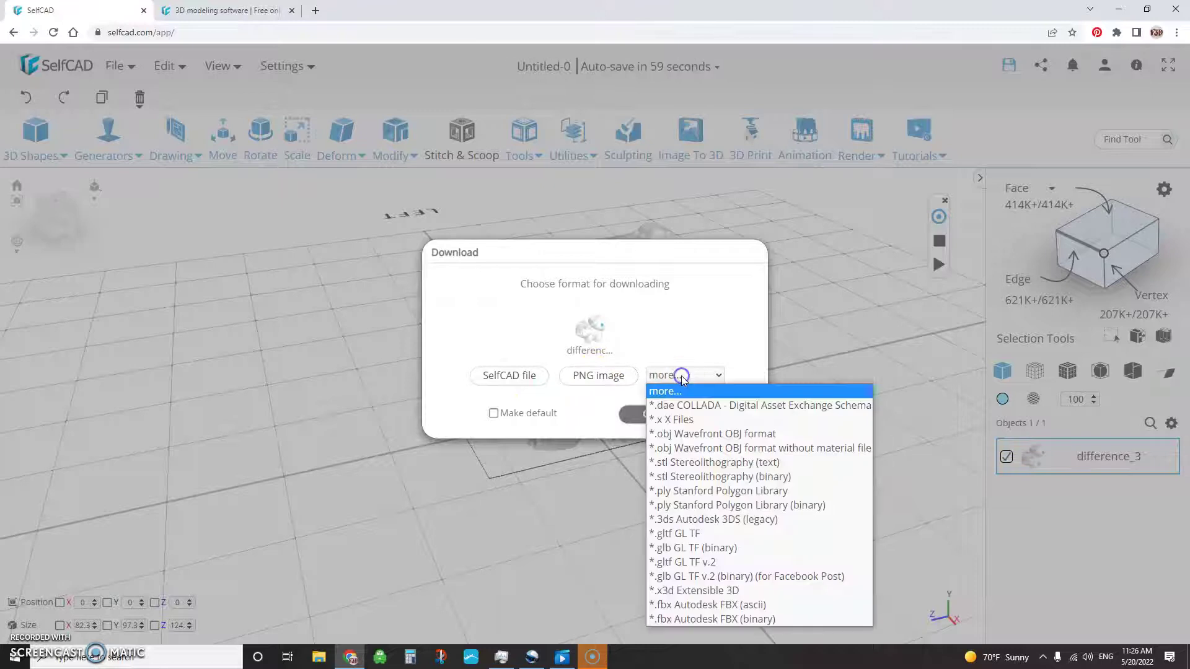
click(752, 483)
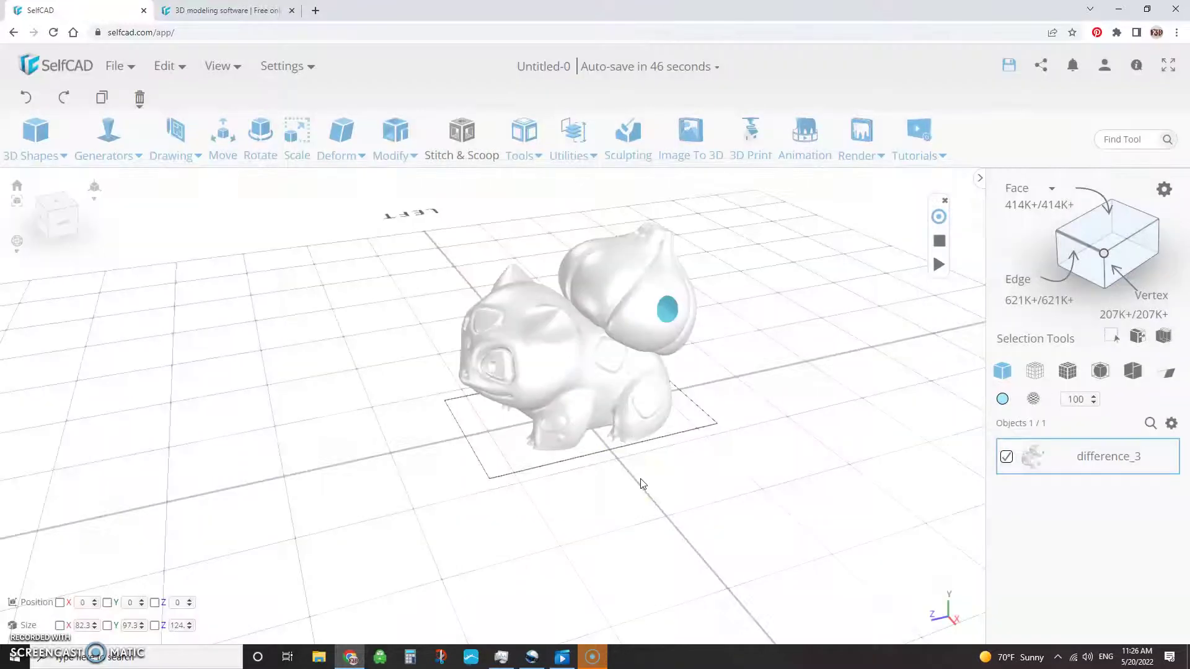
click(641, 478)
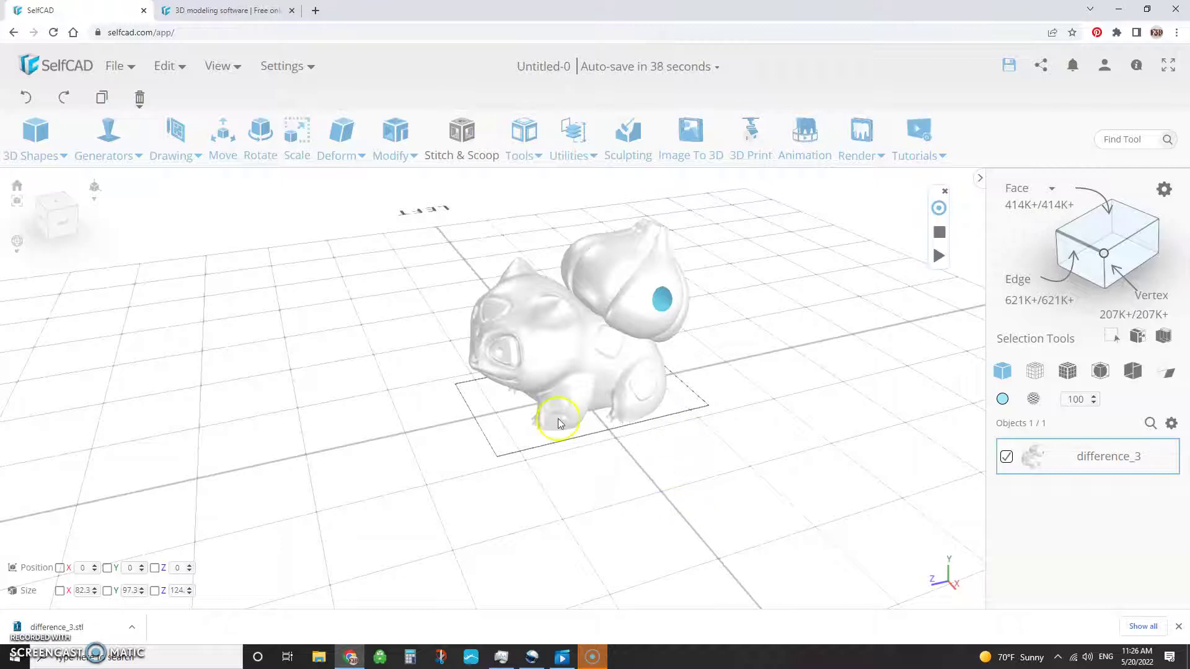
- Add a torus with ring radius 3 and tube radius 1 and finalize it as mesh_34
drag(558, 411, 728, 486)
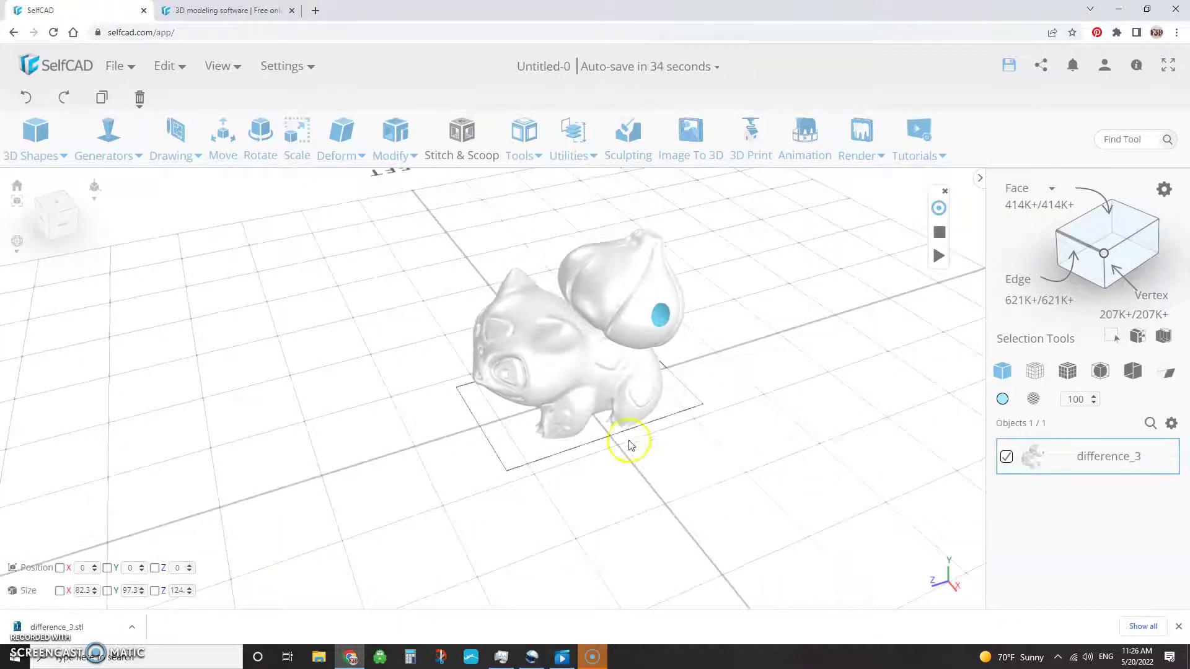
click(29, 160)
click(21, 160)
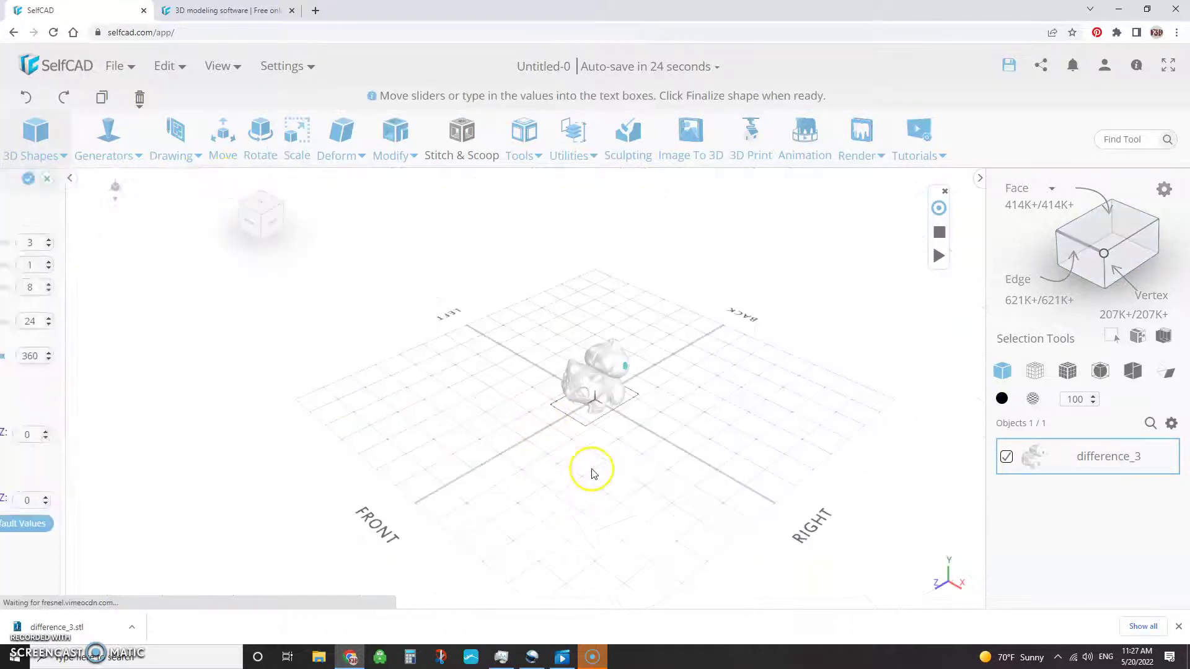
scroll(606, 405, up, 5)
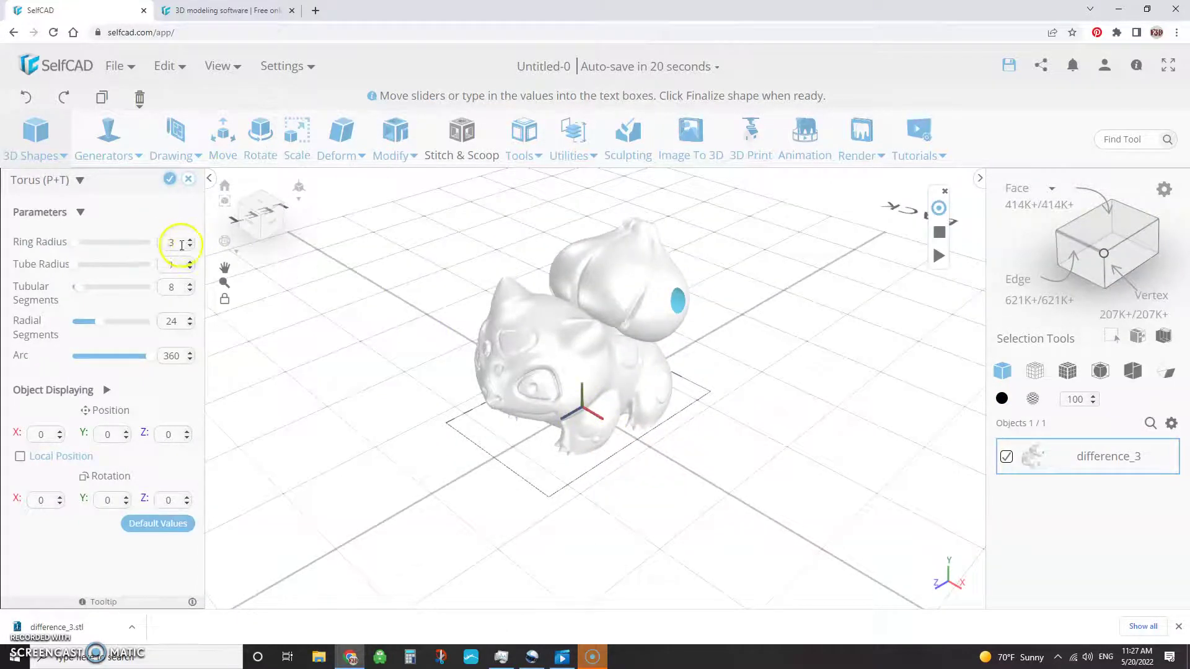
right_drag(648, 494, 670, 366)
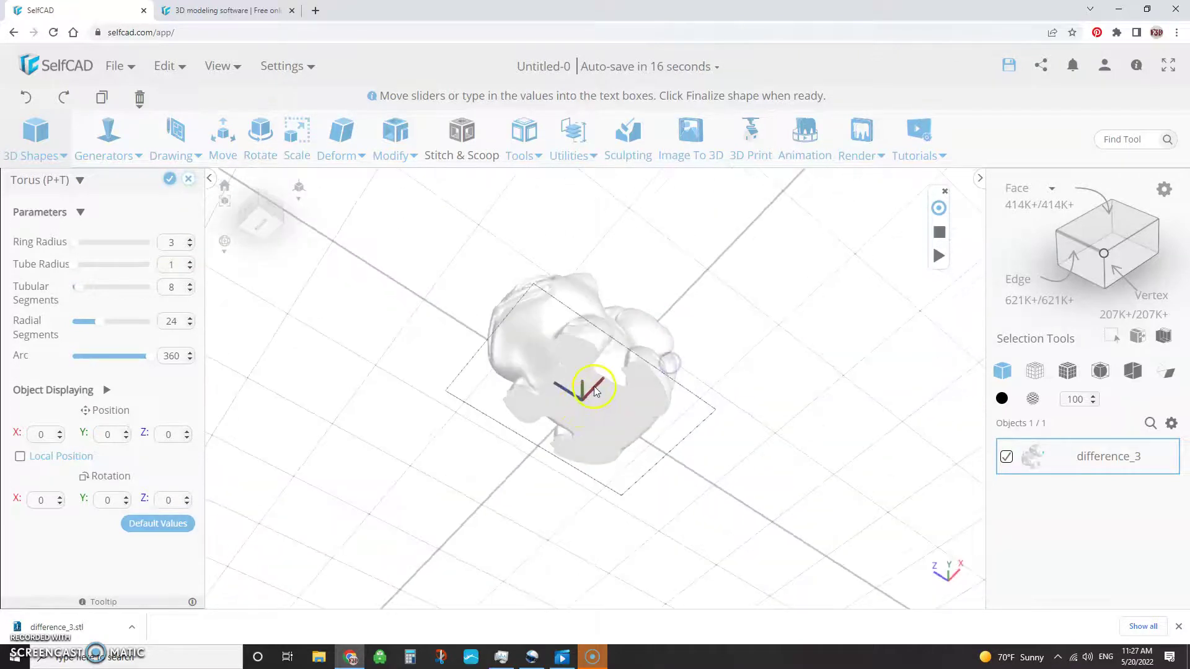
right_drag(594, 389, 656, 471)
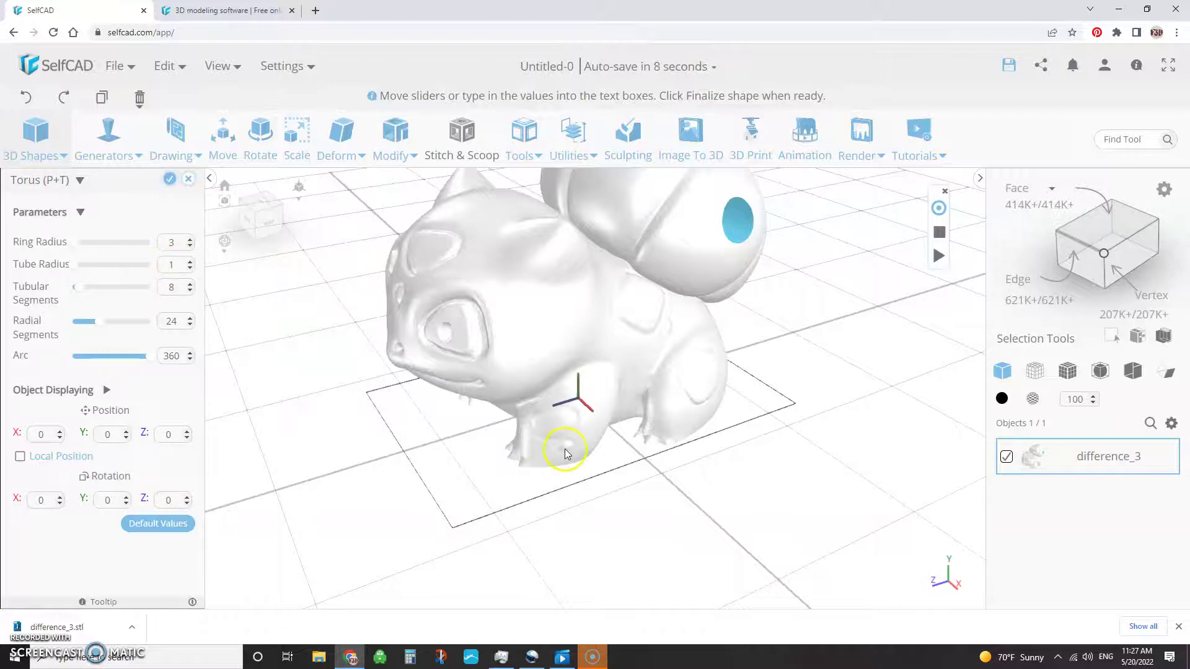
right_drag(565, 452, 640, 459)
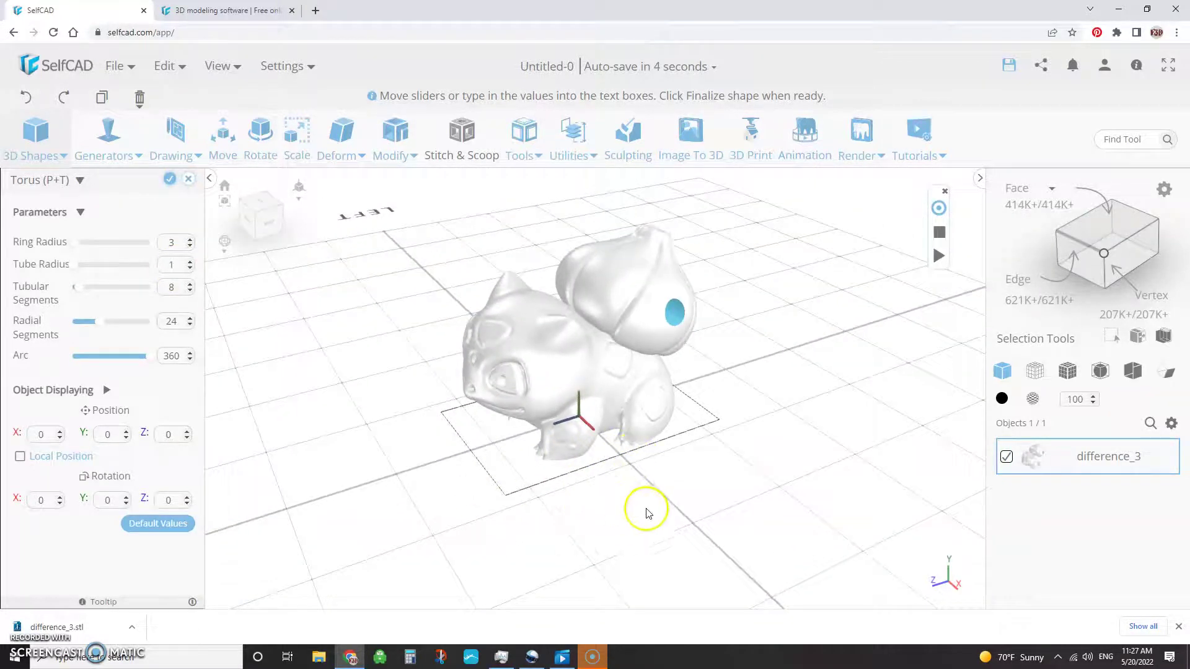
click(166, 177)
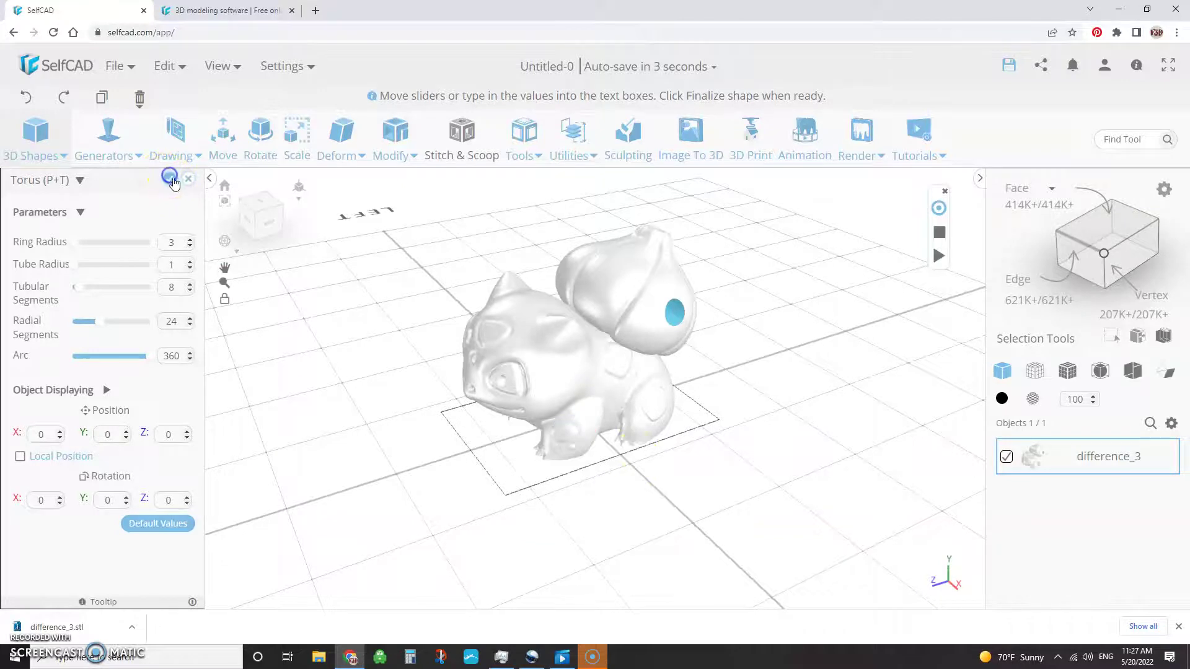
- Move the torus up onto the bulb tip at about Y 95, Z -40
mouse_move(677, 526)
right_down()
mouse_move(675, 433)
mouse_move(663, 531)
right_up()
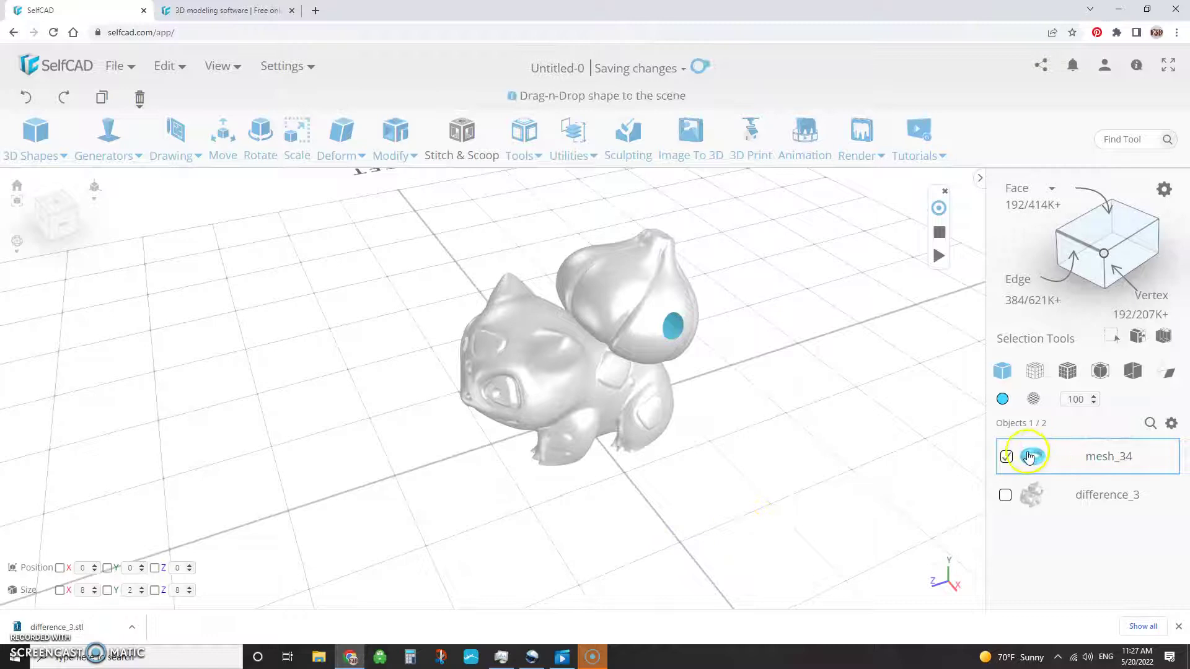
click(224, 144)
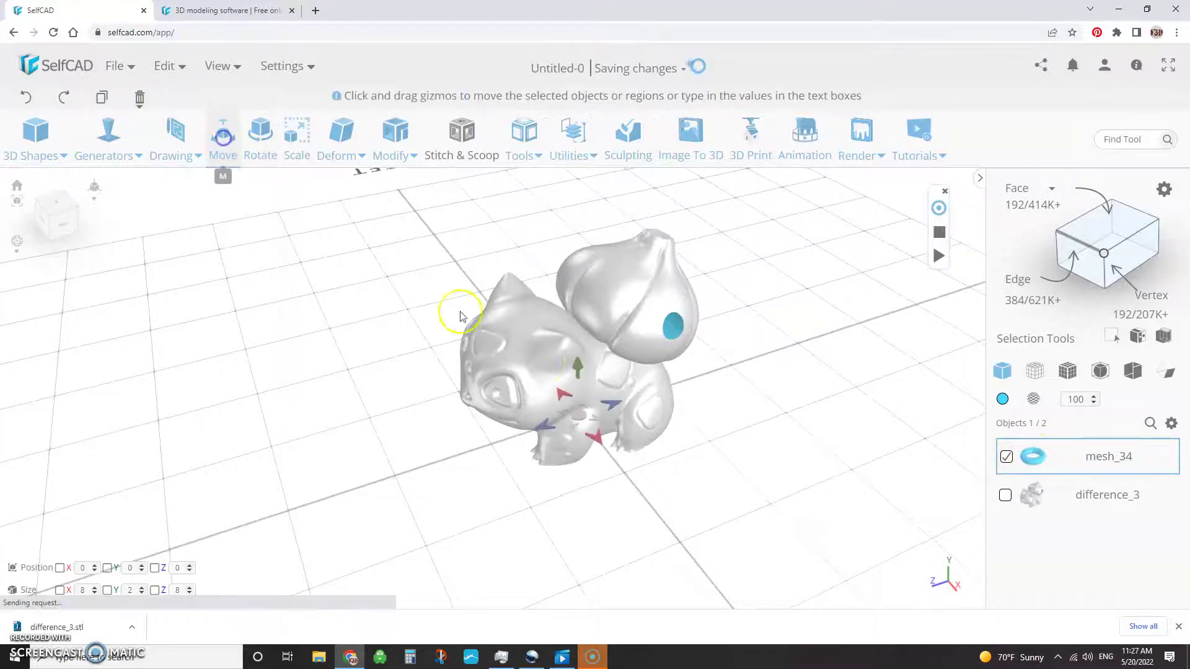
drag(571, 332, 567, 180)
right_drag(810, 457, 712, 454)
drag(612, 229, 694, 235)
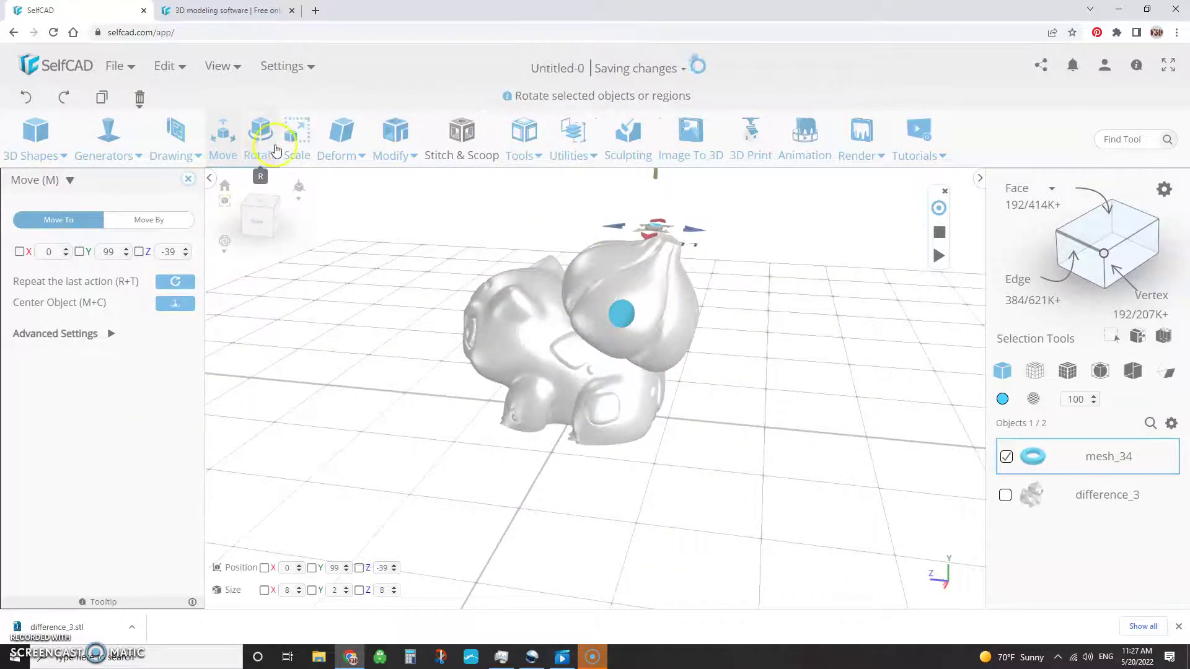
- Rotate the torus 90° so the ring stands upright on the bulb
click(261, 132)
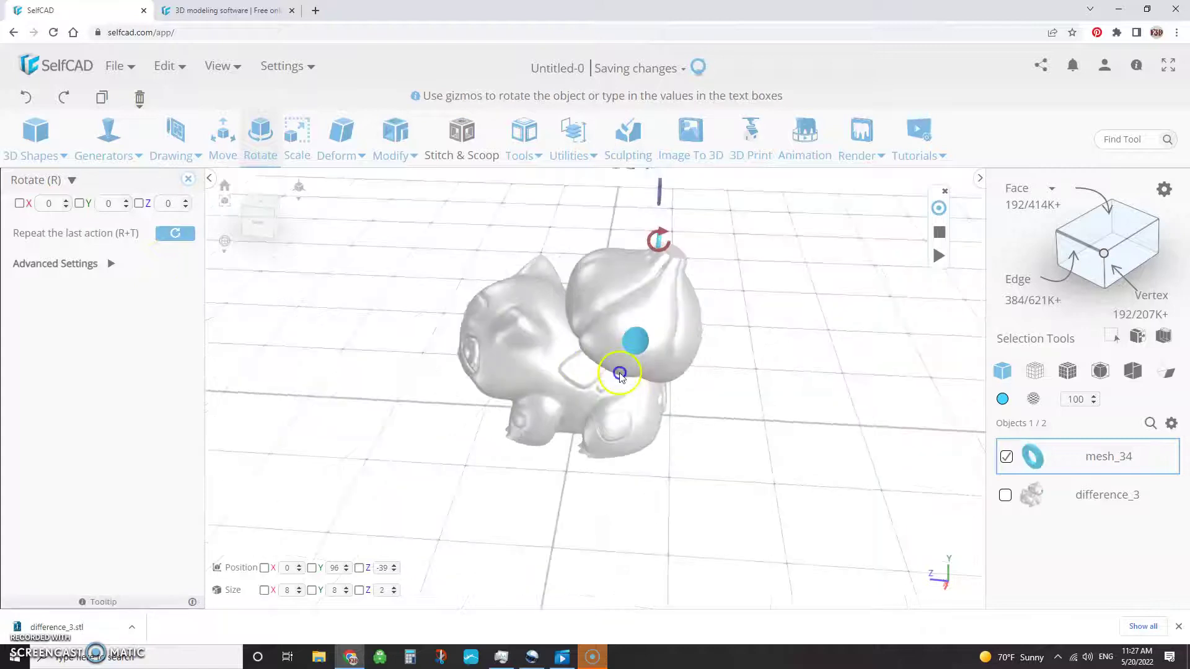
drag(620, 375, 663, 234)
scroll(662, 240, up, 5)
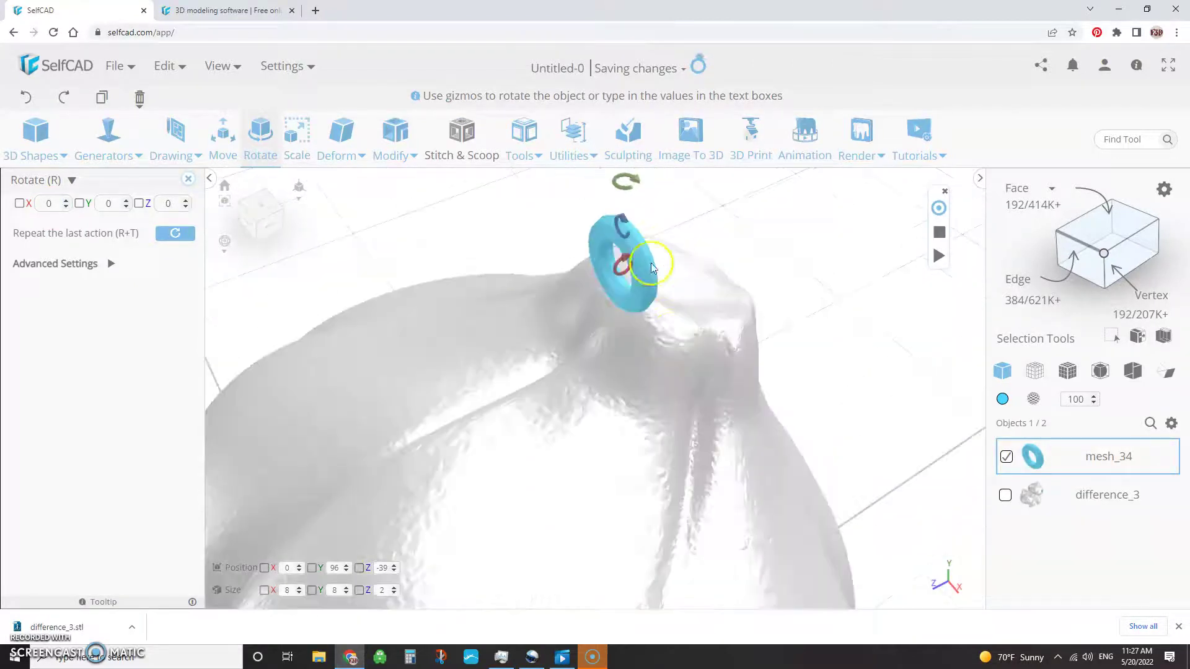
drag(738, 414, 703, 401)
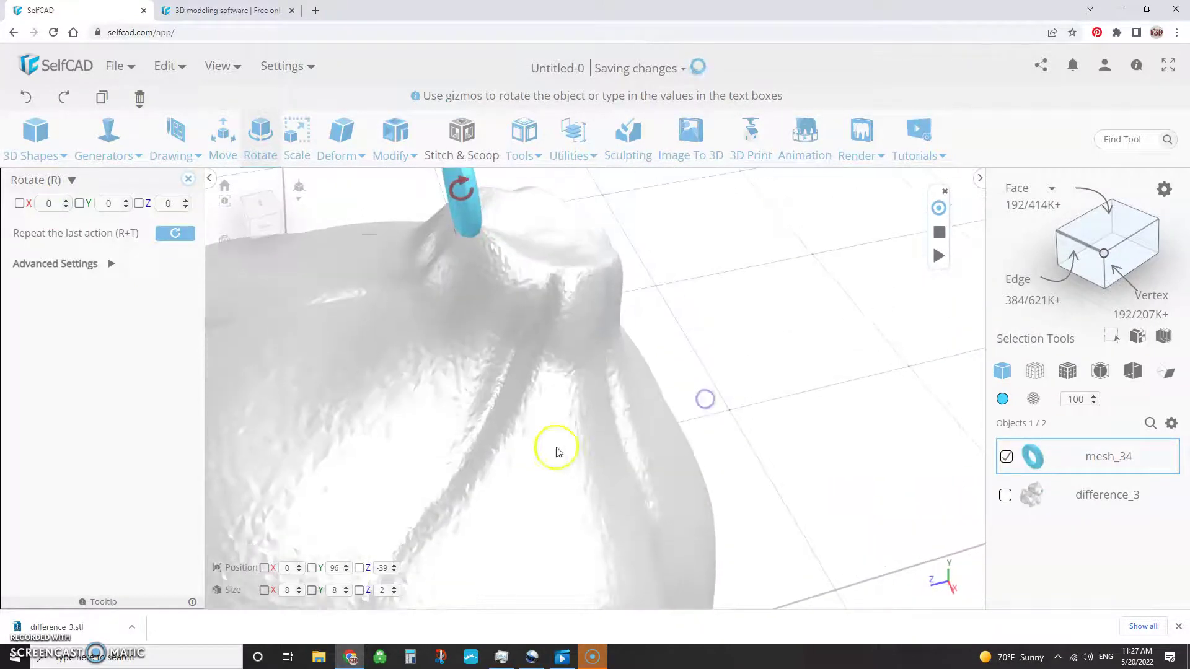
scroll(699, 398, down, 6)
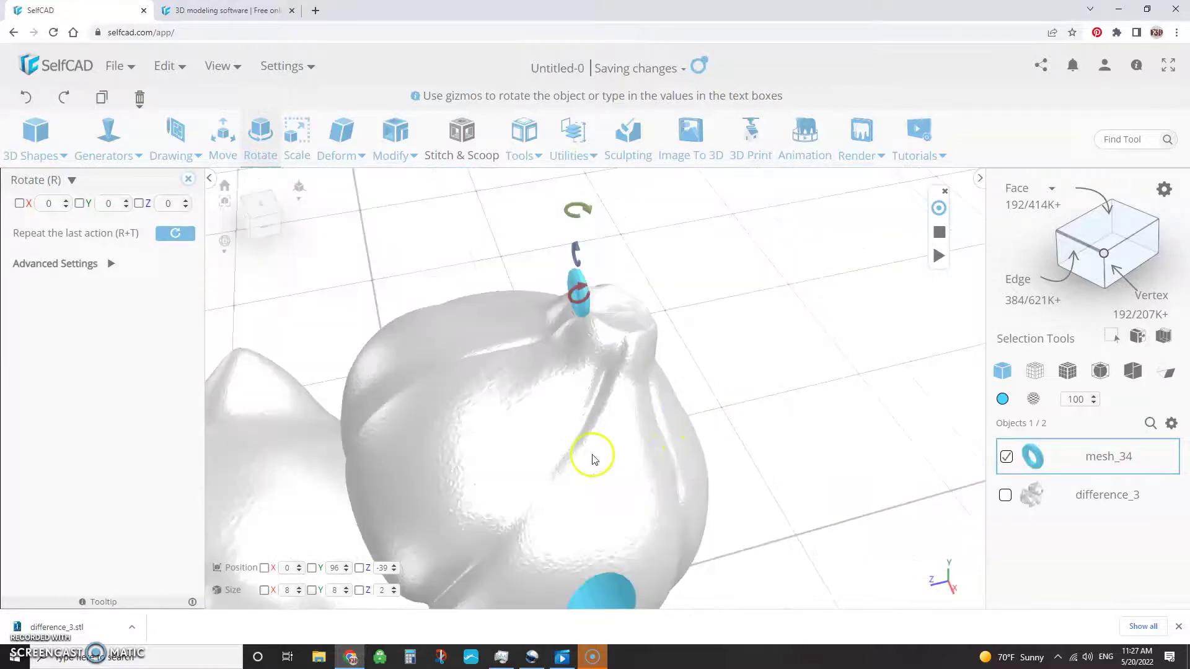
drag(711, 329, 717, 380)
scroll(546, 399, up, 6)
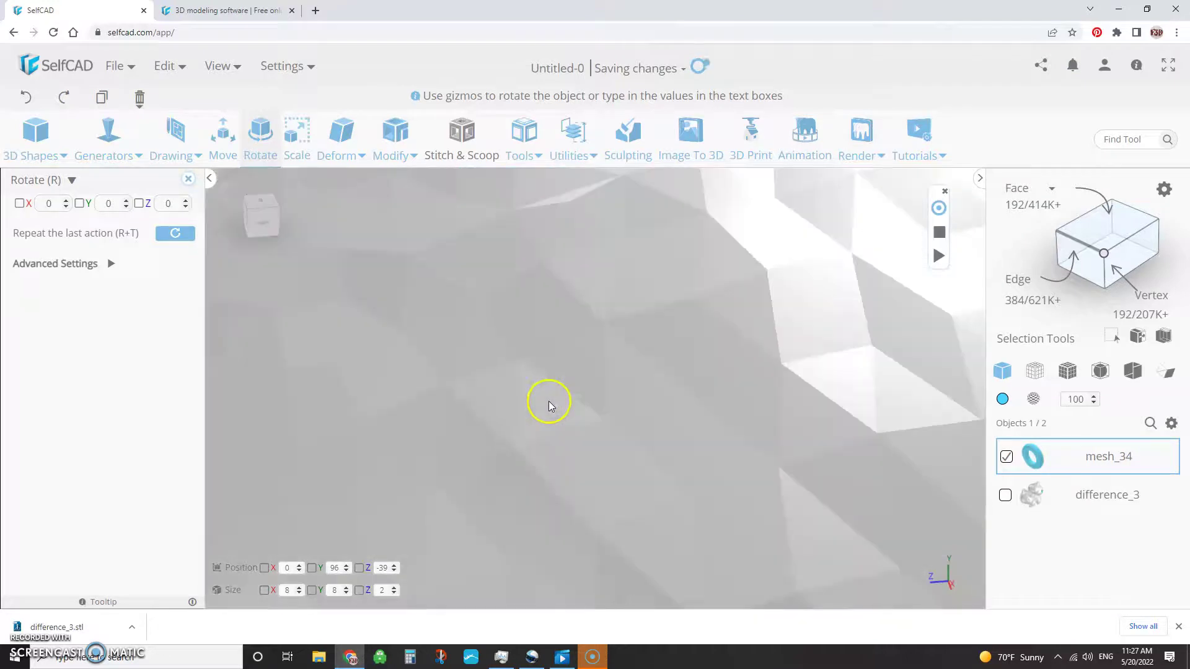
scroll(546, 420, down, 5)
drag(544, 417, 518, 445)
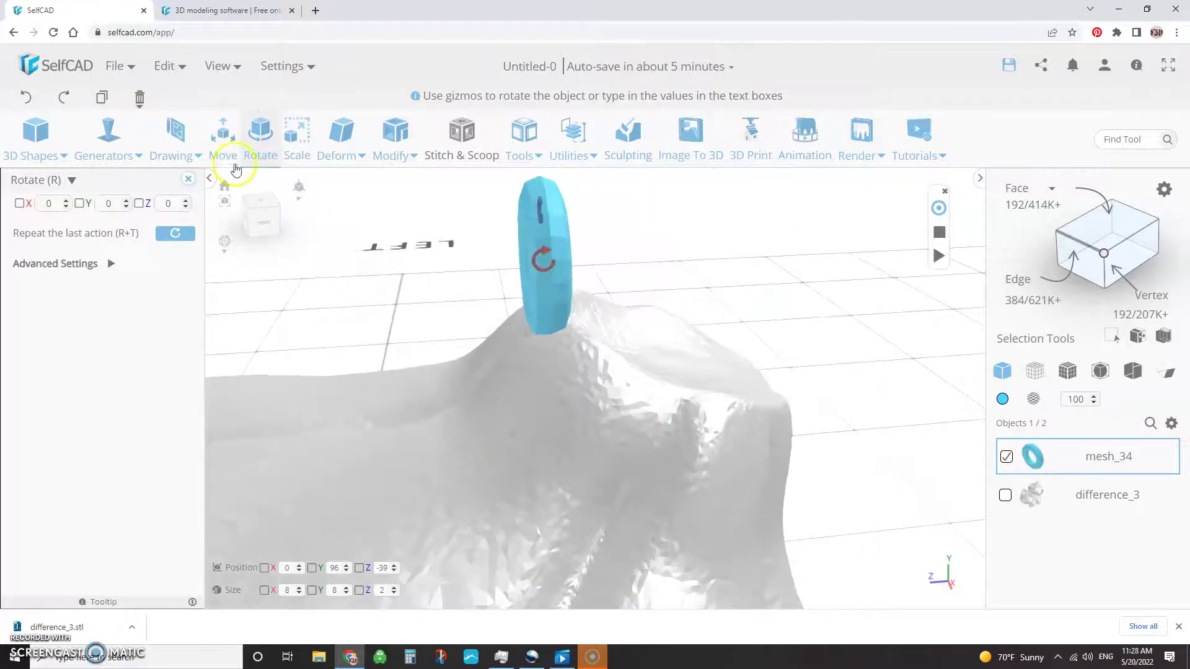
- Reposition the upright ring slightly lower so it sits on the bulb tip
click(227, 134)
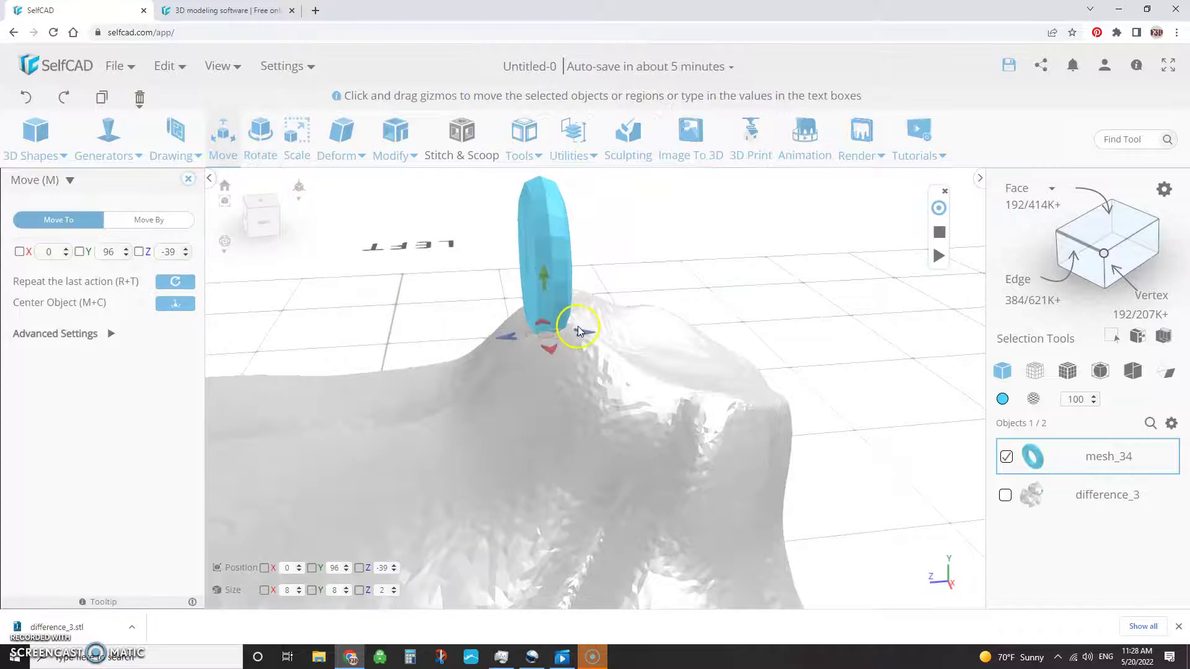
drag(582, 330, 638, 335)
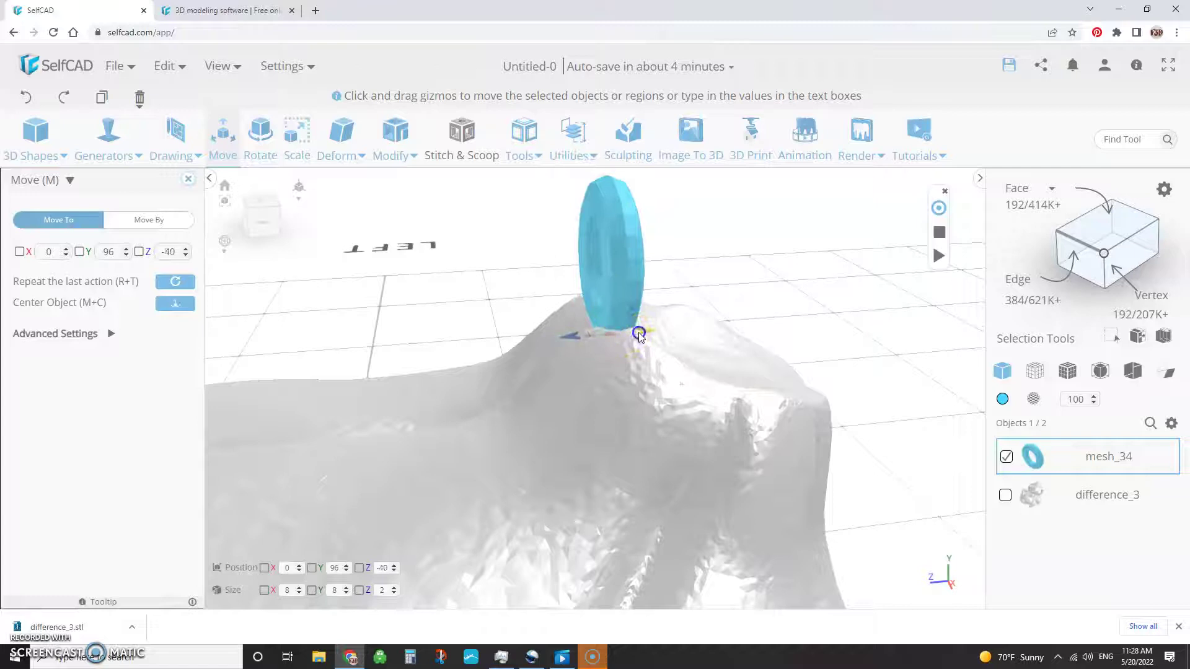
click(609, 273)
drag(608, 282, 622, 322)
click(622, 302)
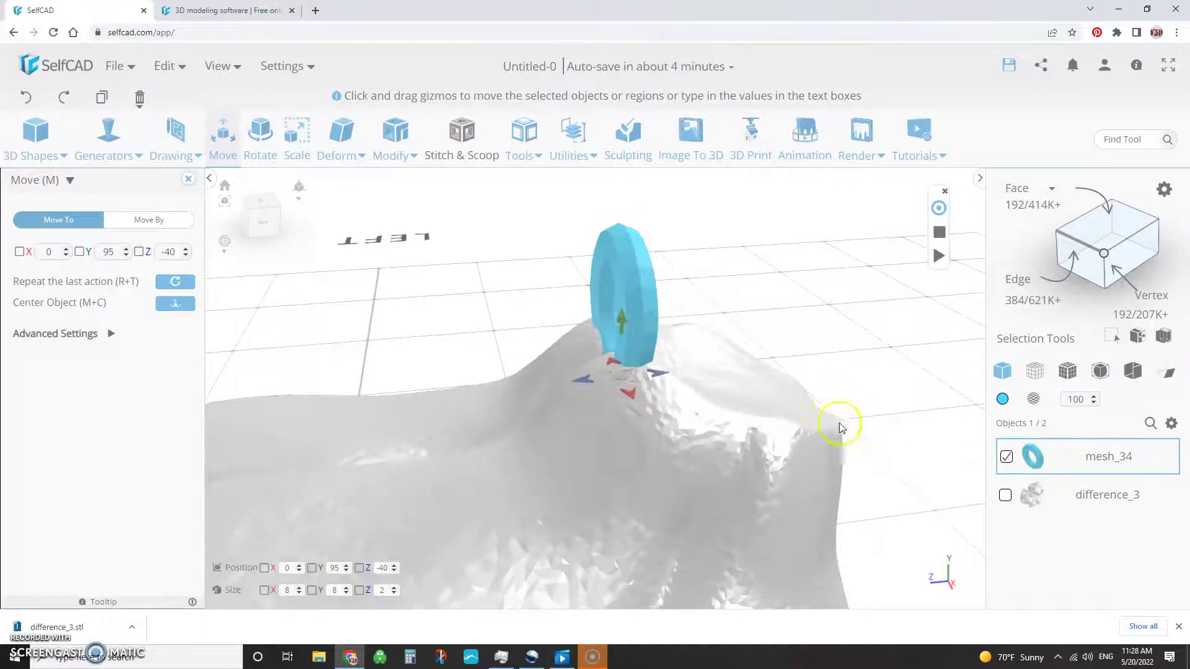
- Select both the torus and Bulbasaur and combine them using the Merge method
click(191, 180)
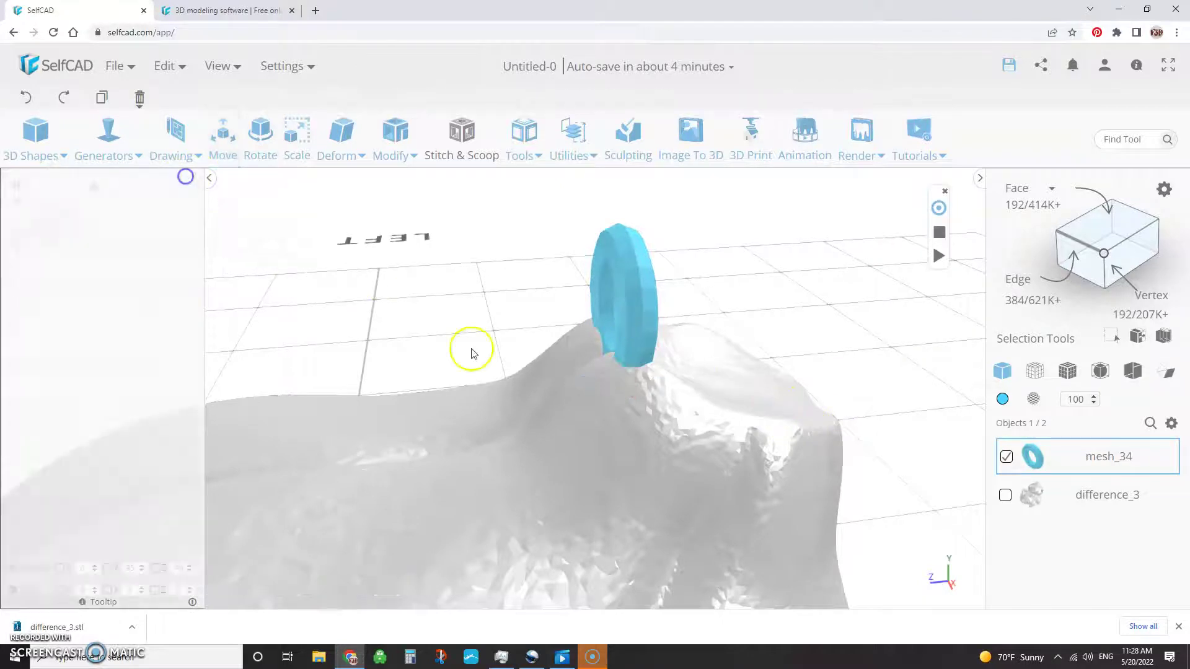
click(1005, 496)
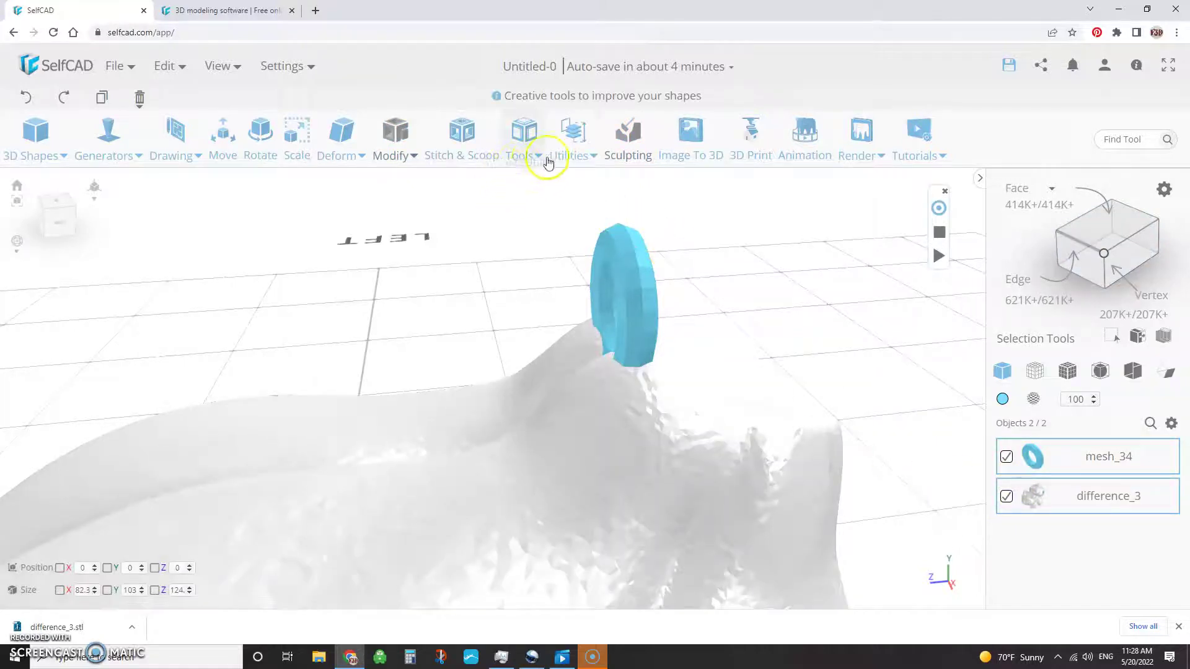
click(582, 153)
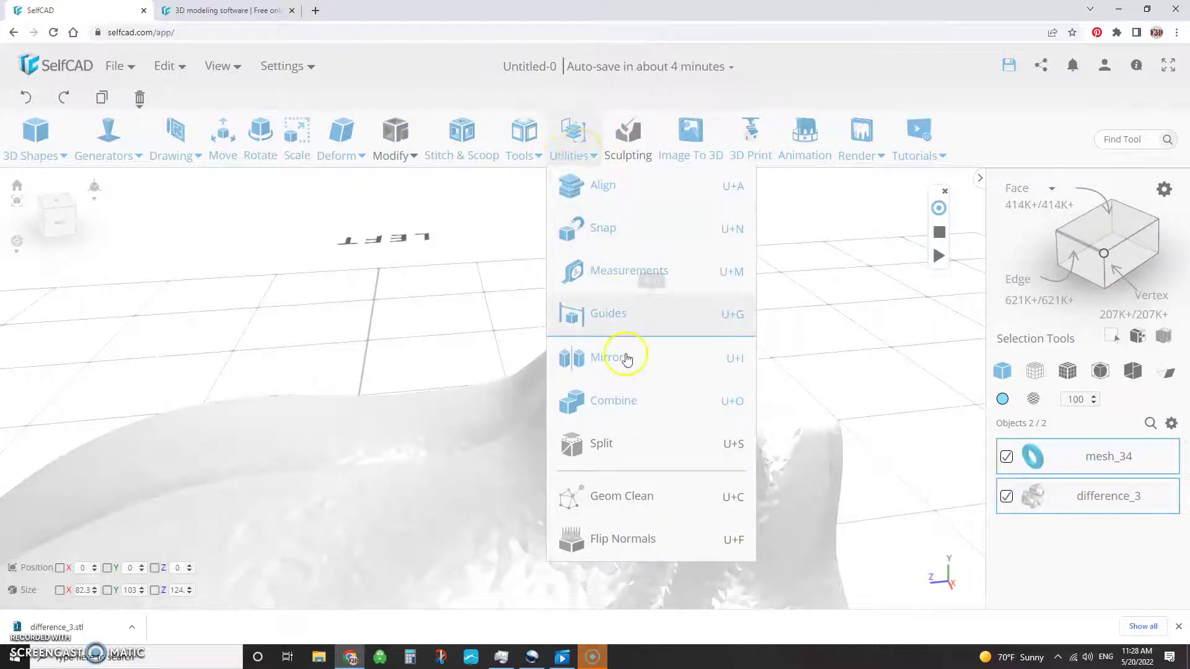
click(627, 399)
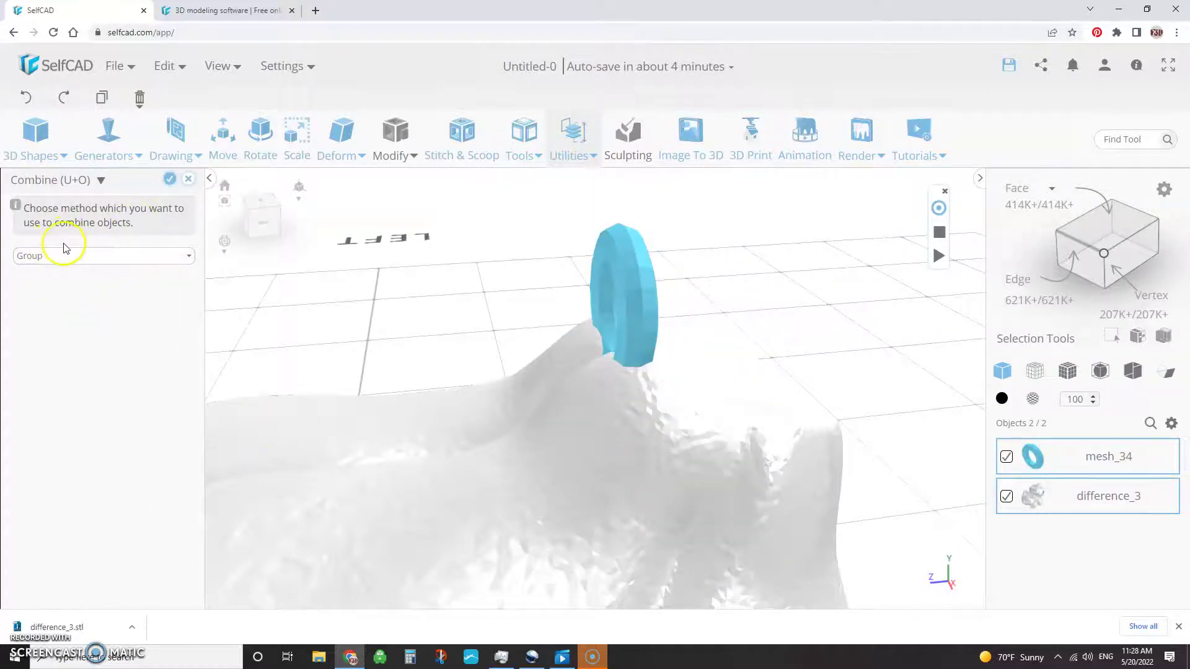
click(165, 257)
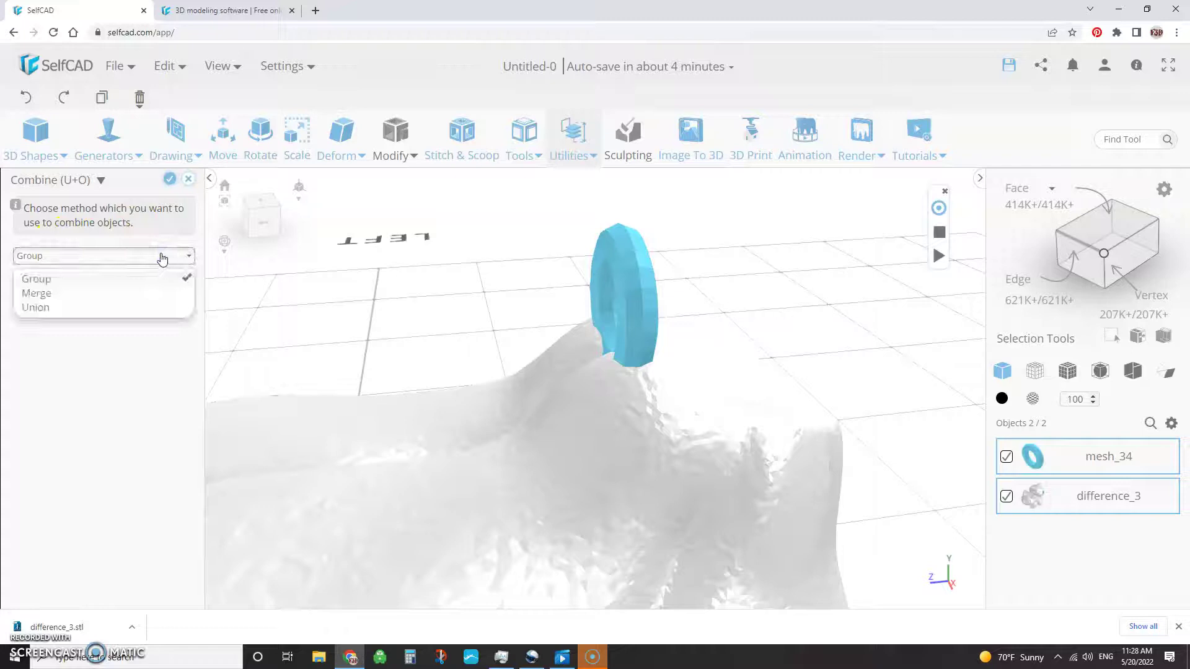
click(93, 294)
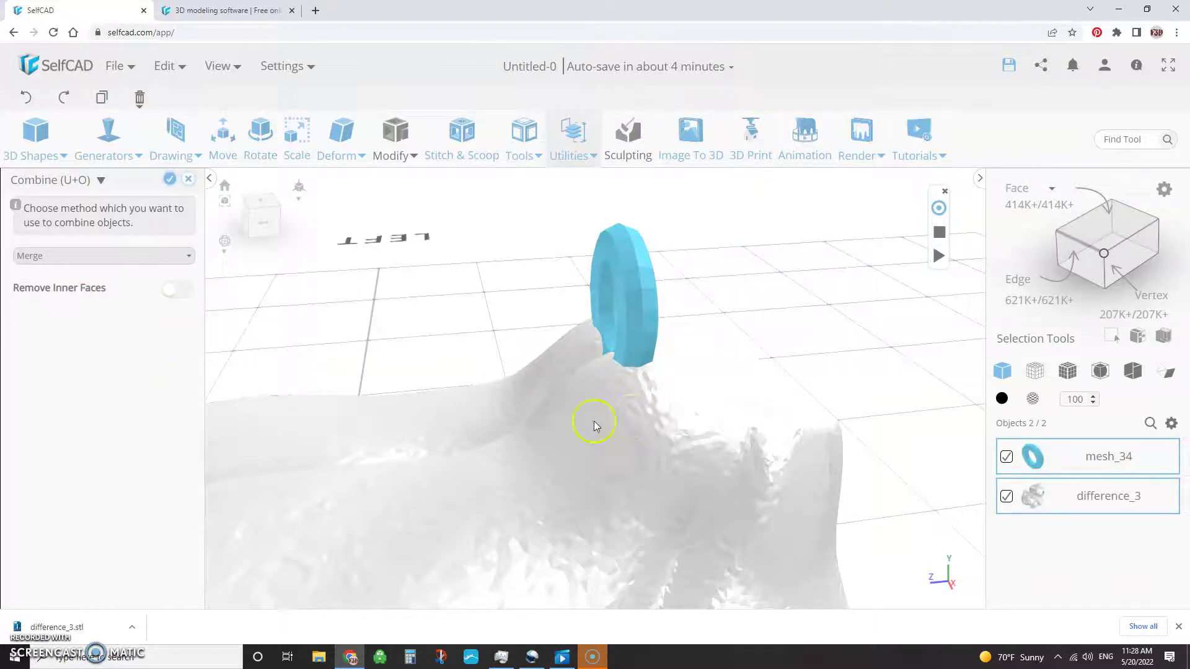
click(168, 176)
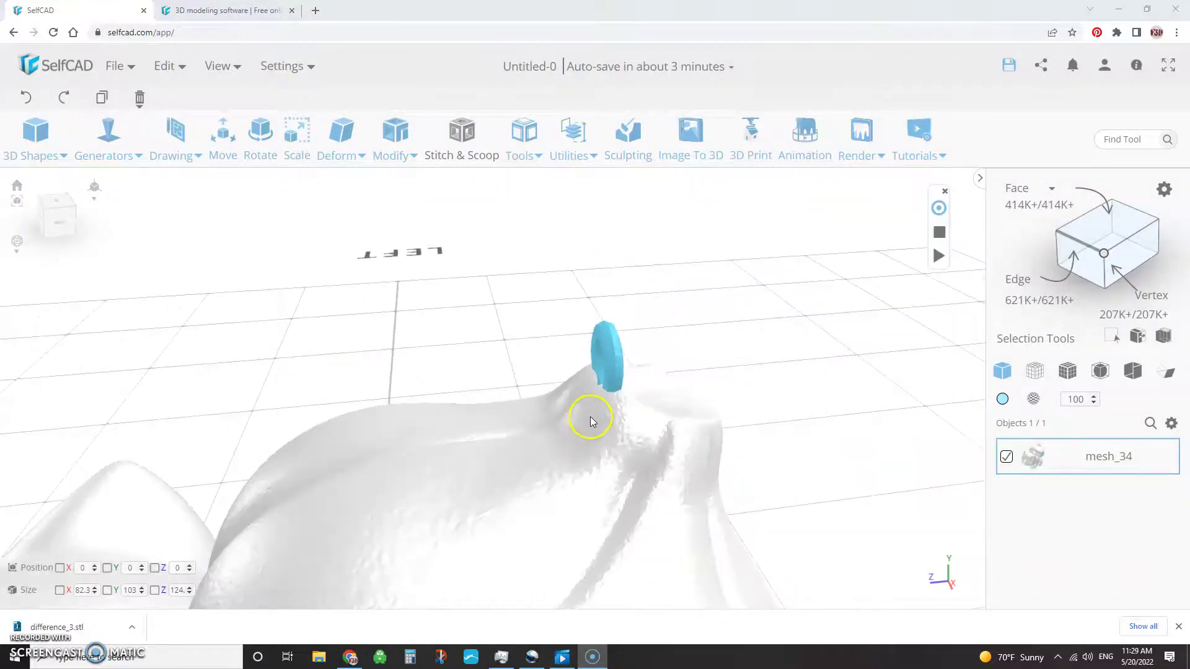
- Orbit and zoom around the merged model to inspect the ring on the bulb
drag(560, 494, 587, 483)
scroll(587, 482, up, 3)
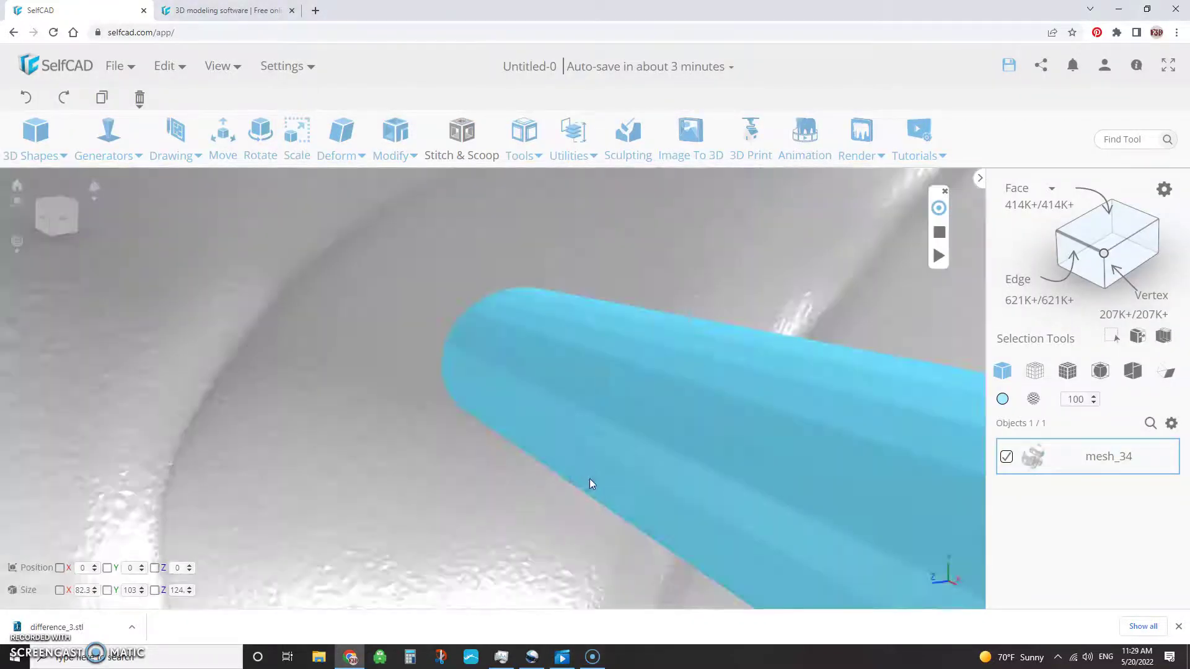
scroll(586, 485, down, 6)
drag(699, 528, 663, 468)
scroll(752, 529, up, 2)
scroll(737, 526, down, 5)
drag(640, 371, 730, 460)
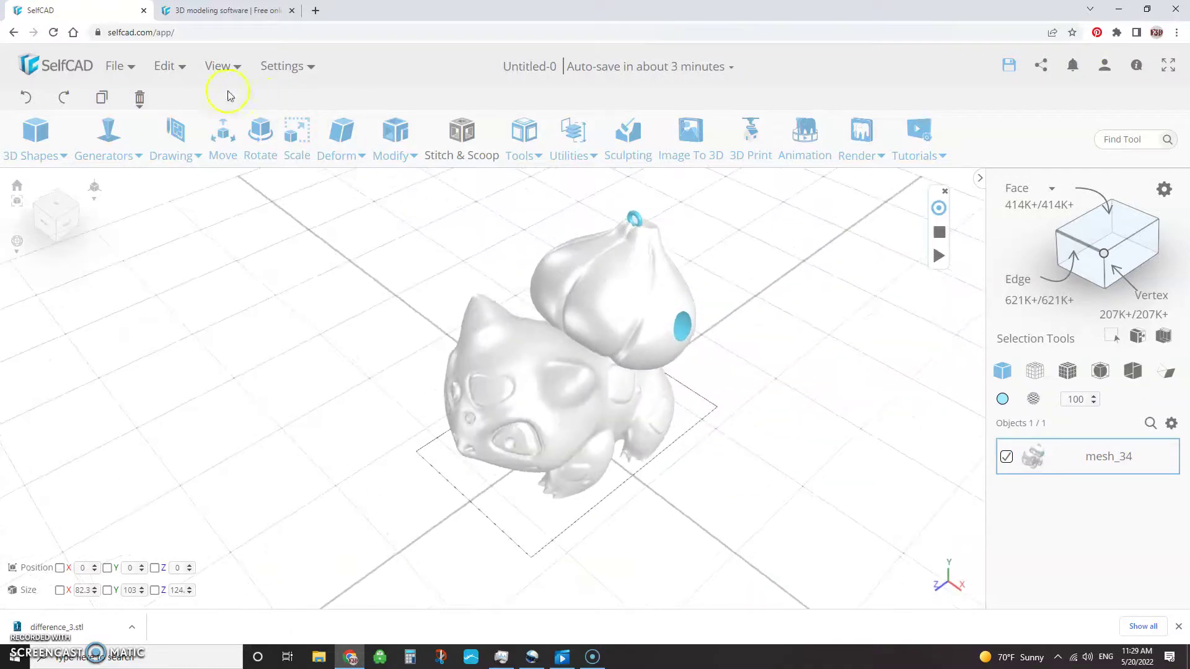
- Export the merged mesh_34 as a *.obj Wavefront OBJ file
click(116, 66)
click(136, 306)
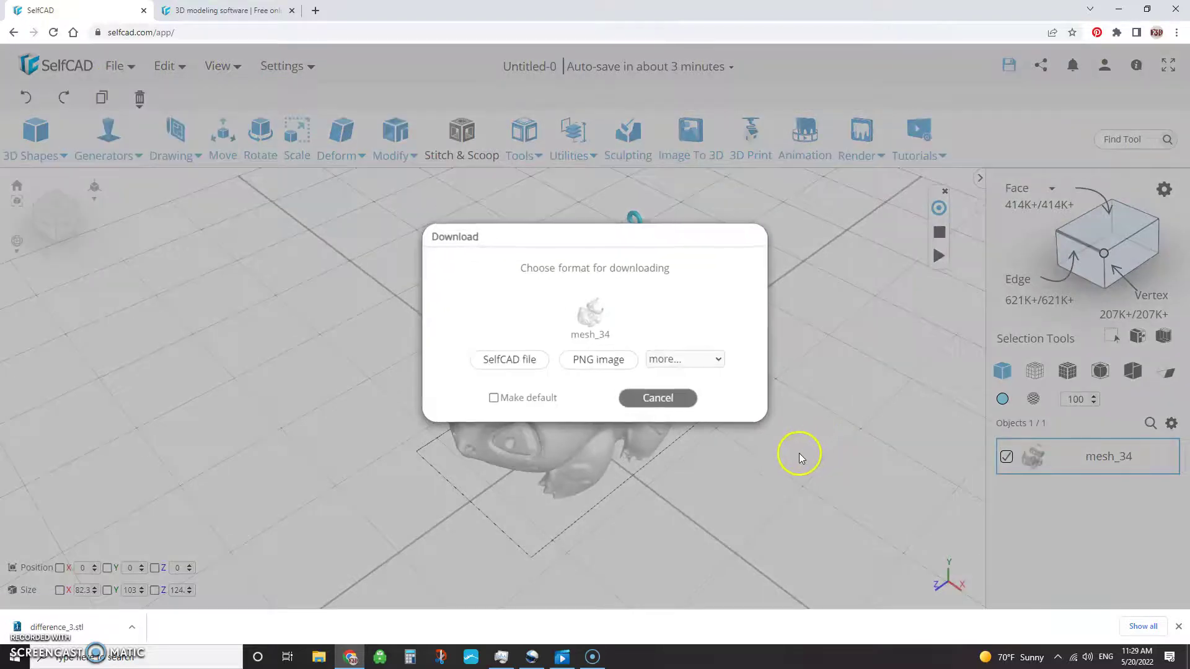
click(674, 360)
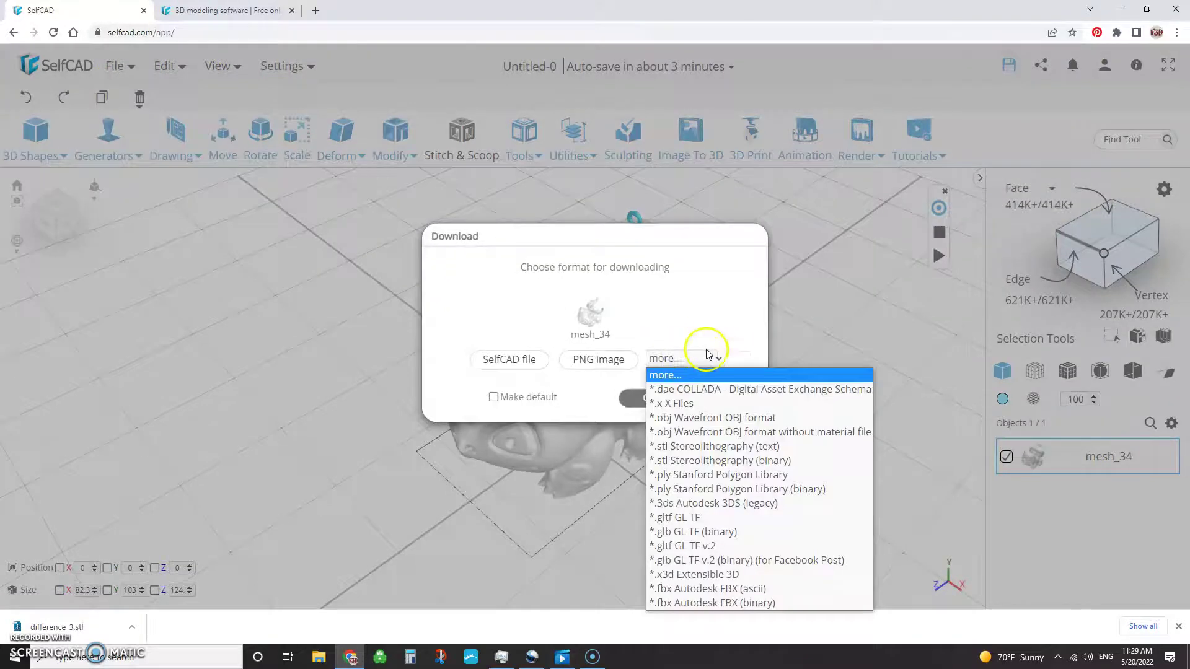
click(753, 419)
click(657, 398)
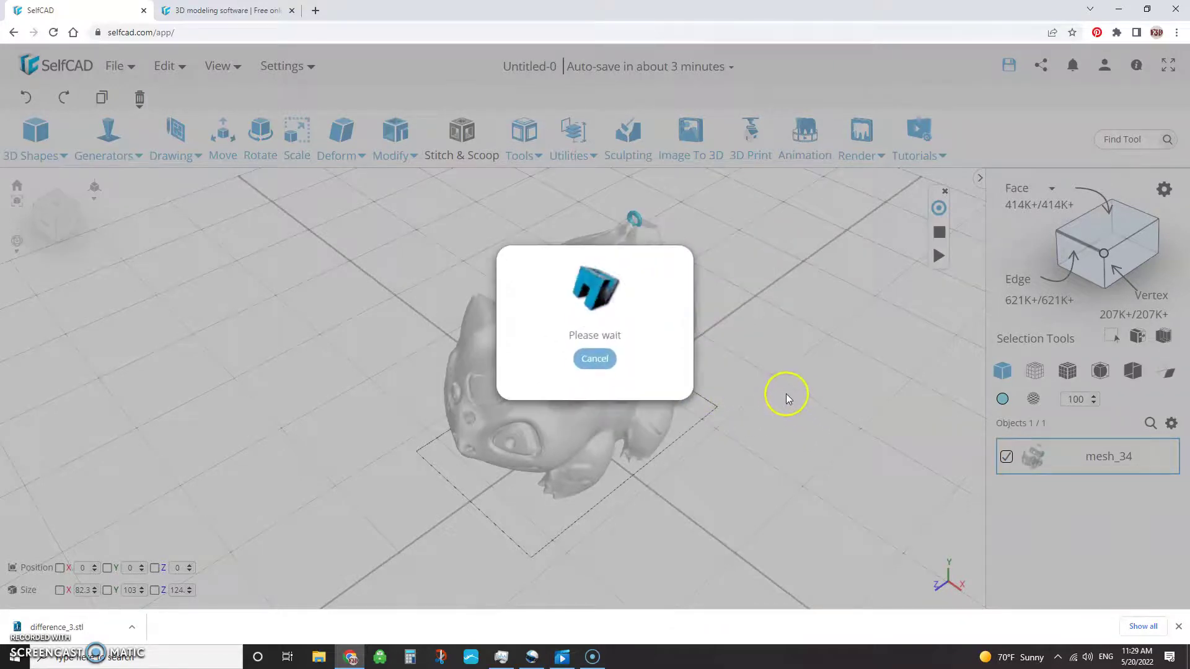